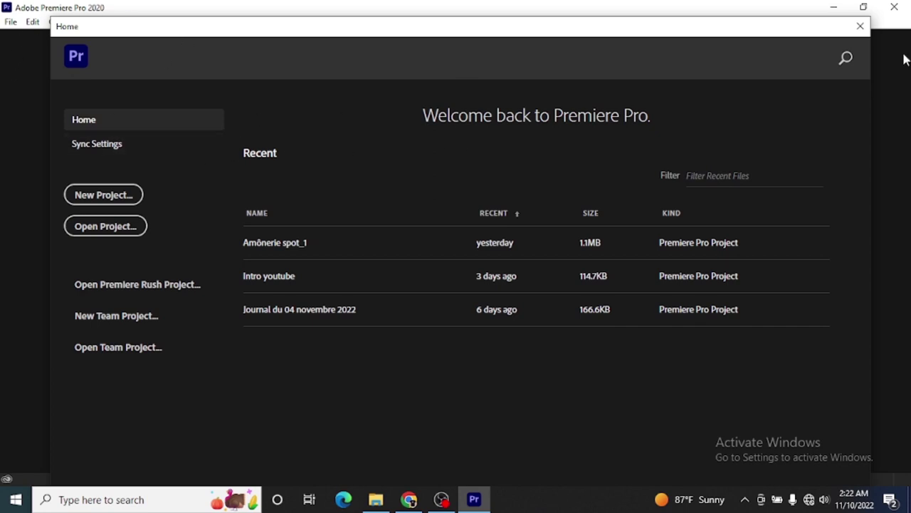
- Start a new project named 'vidéo face caméra' with its location set to the Desktop
click(861, 27)
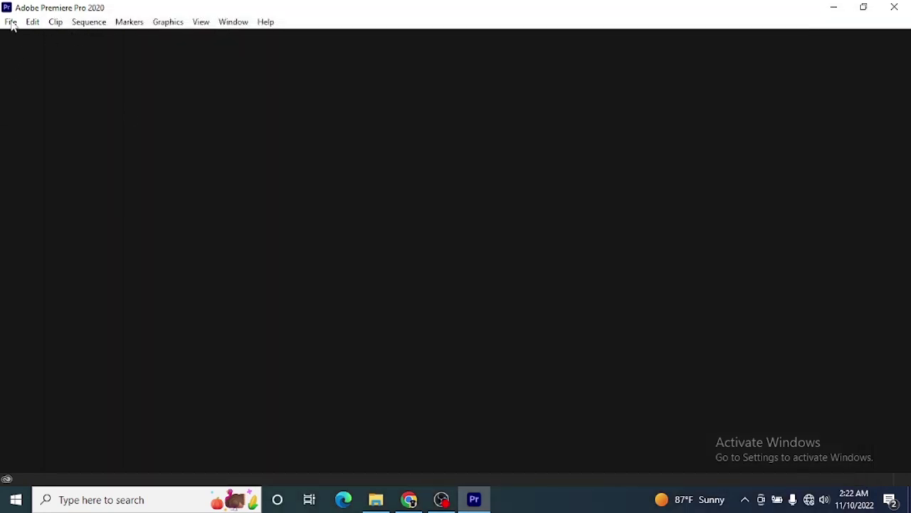
click(10, 23)
mouse_move(163, 27)
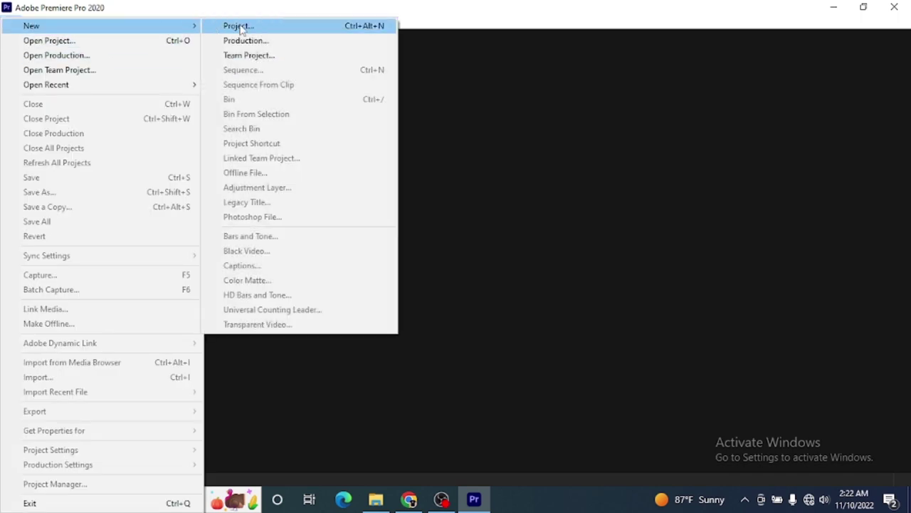
click(239, 26)
click(375, 51)
key(BackSpace)
key(BackSpace)
key(BackSpace)
key(BackSpace)
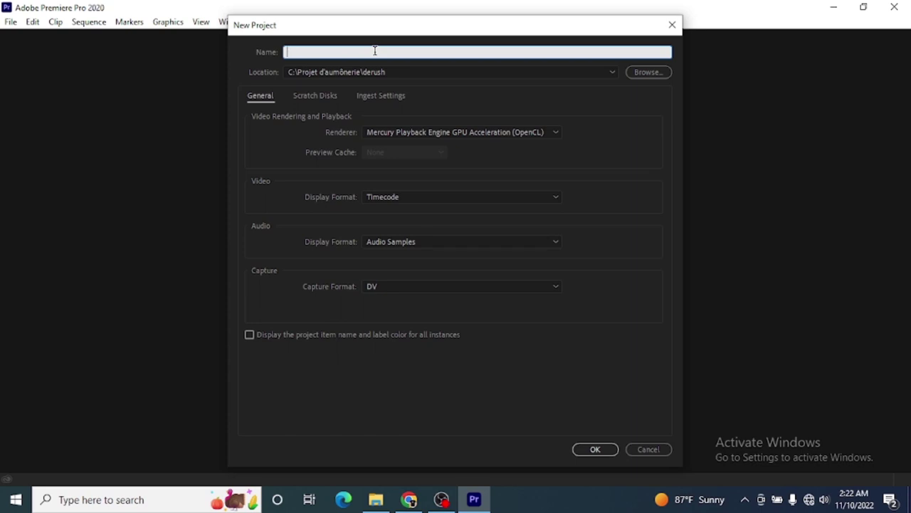
text(video face caméra)
click(653, 74)
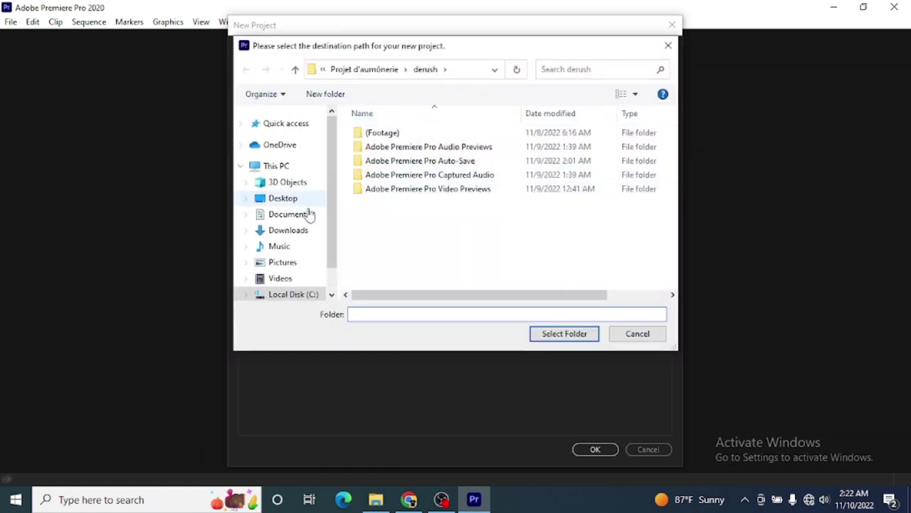
click(289, 189)
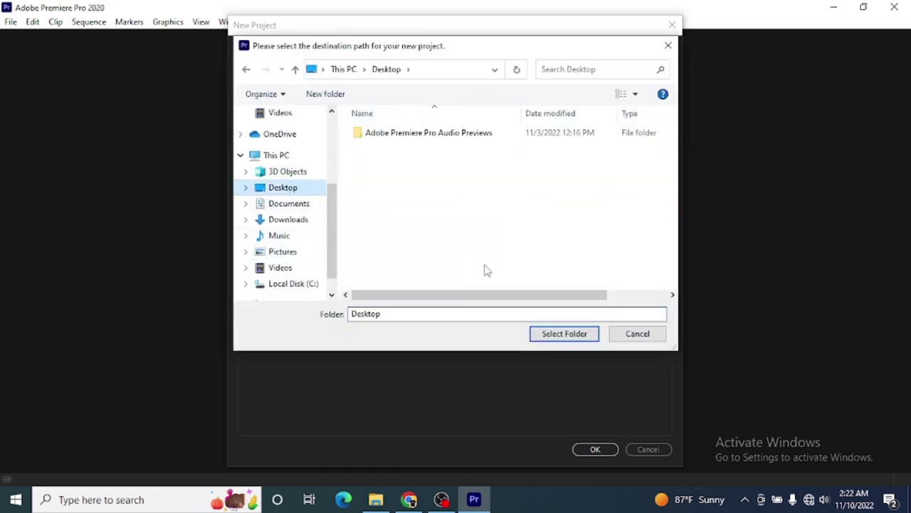
click(549, 335)
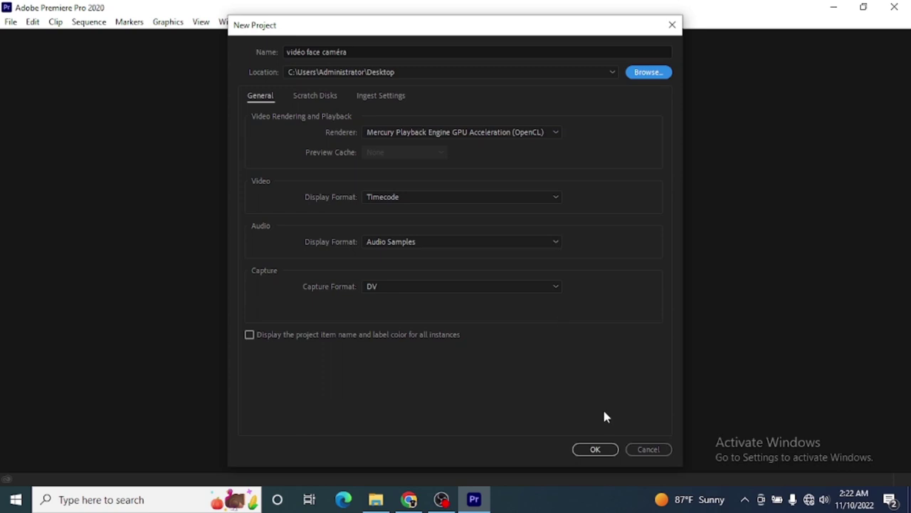
- Confirm the new project, then click through each workspace panel, ending in the empty Project panel
click(595, 450)
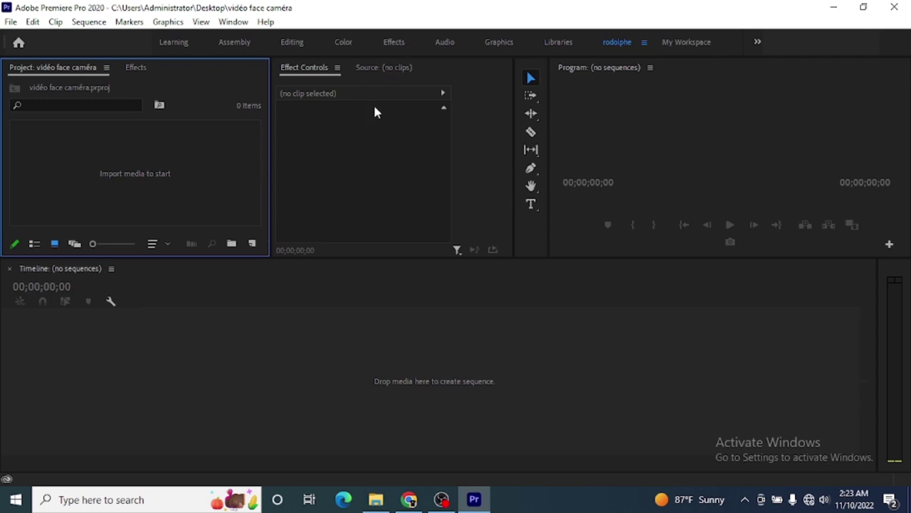
click(365, 152)
click(712, 156)
click(102, 183)
click(300, 392)
click(523, 224)
click(636, 171)
click(378, 192)
click(172, 191)
click(253, 348)
click(324, 207)
click(214, 198)
click(220, 262)
click(396, 216)
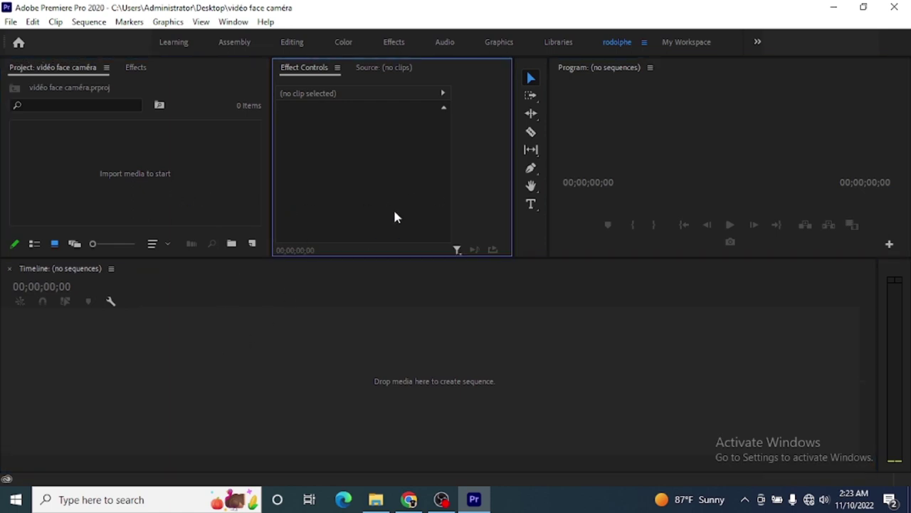
click(241, 197)
click(244, 342)
click(339, 175)
click(206, 197)
click(258, 331)
click(189, 159)
click(326, 201)
click(260, 329)
click(532, 226)
click(608, 218)
click(510, 344)
click(112, 159)
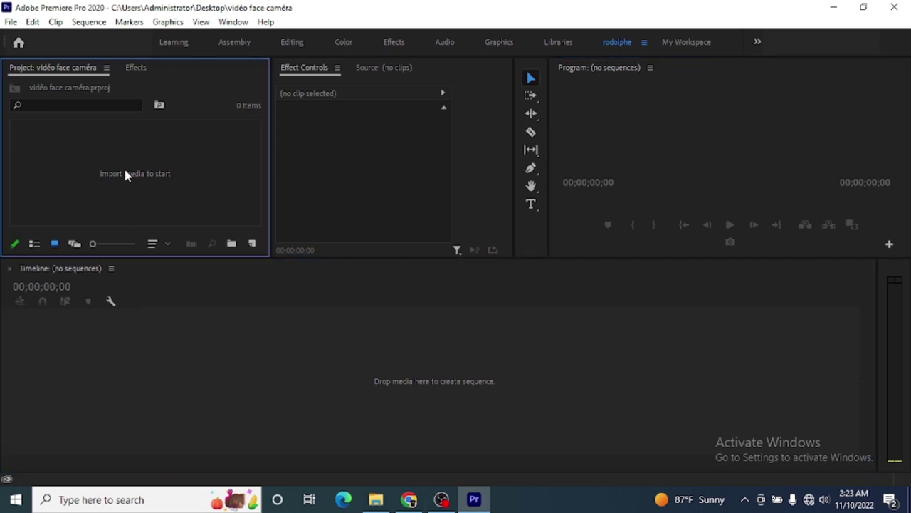
- Import mixkit-woman-smiling-at-a-university-4821 and mixkit-girl-in-a-park-smiling-friendly-4843 from Downloads into the bin
double_click(189, 167)
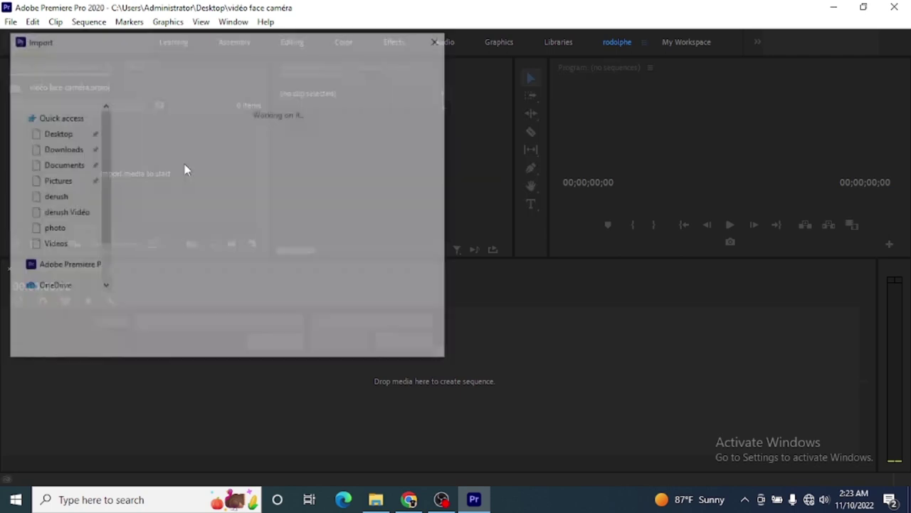
click(211, 171)
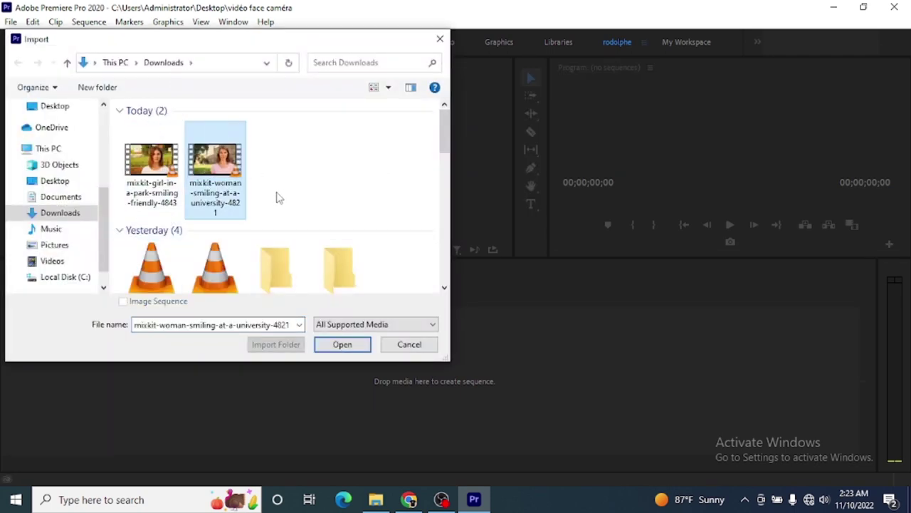
drag(275, 186, 162, 188)
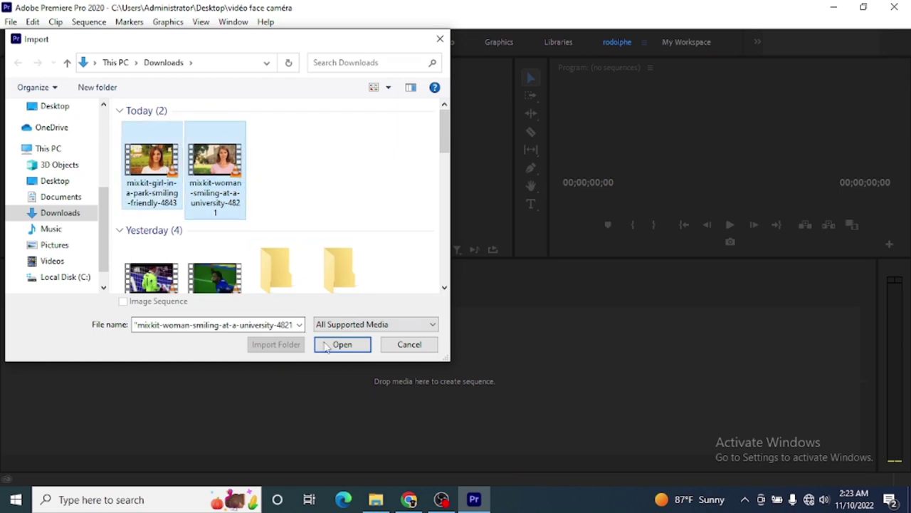
click(329, 346)
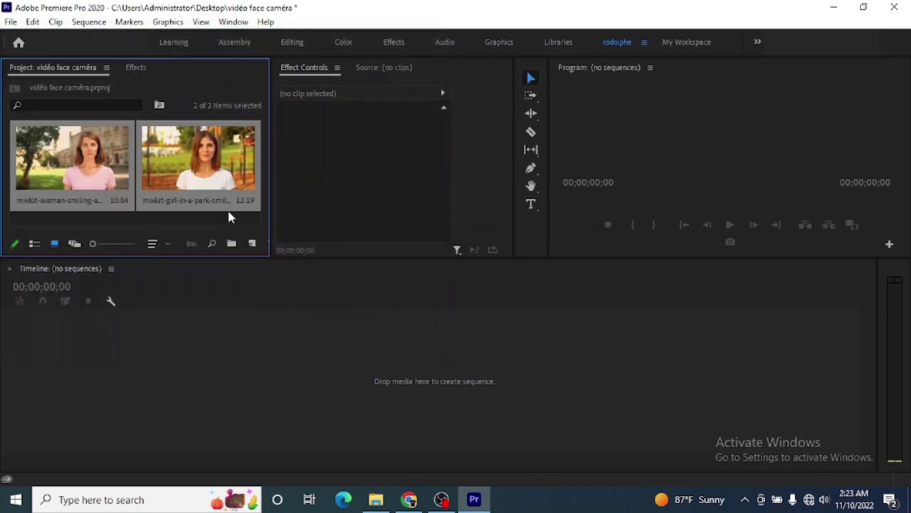
click(231, 217)
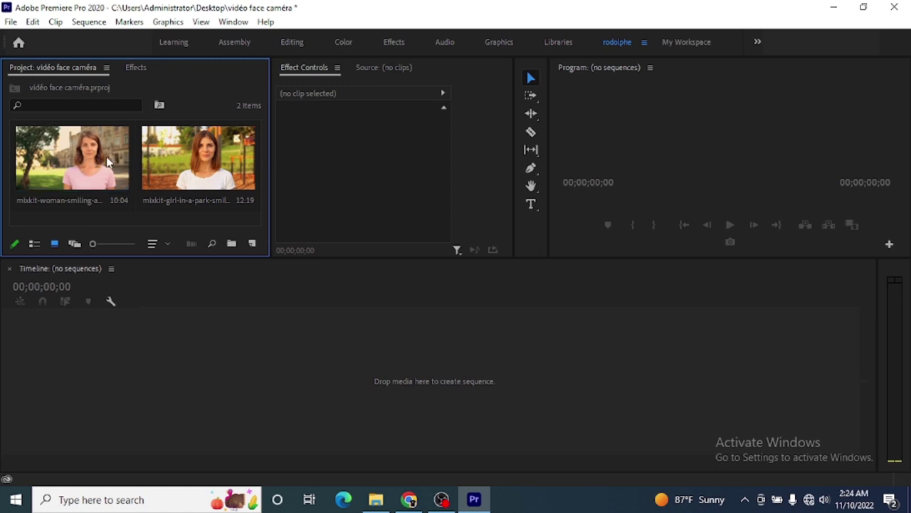
- Drag the university woman clip onto the empty timeline to create its sequence, then preview it
click(92, 172)
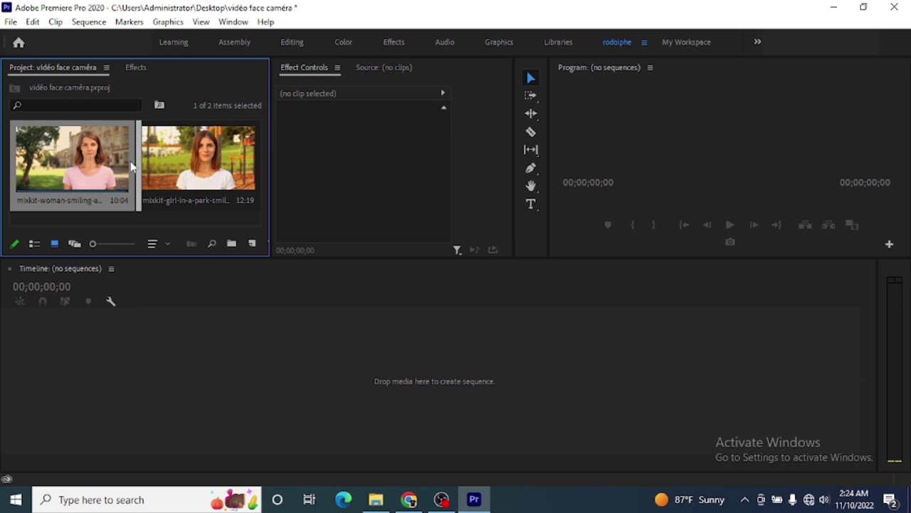
drag(82, 174, 97, 396)
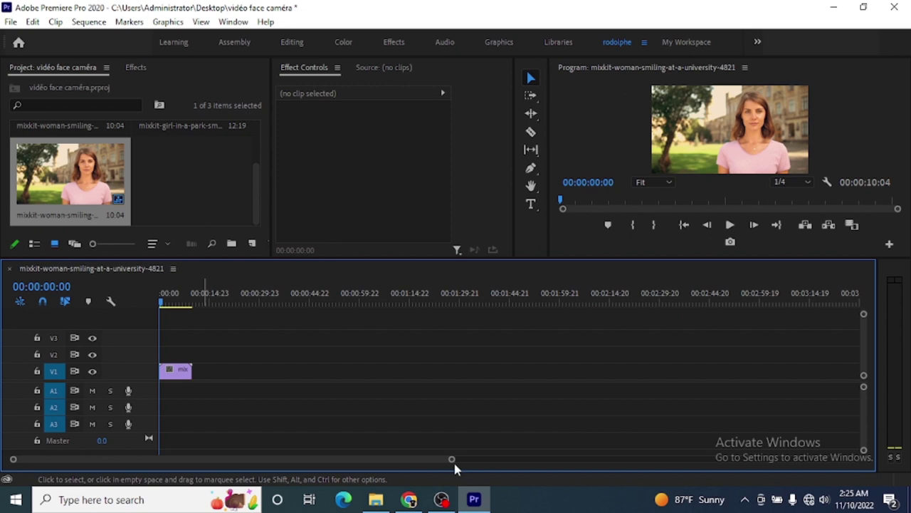
drag(451, 460, 164, 459)
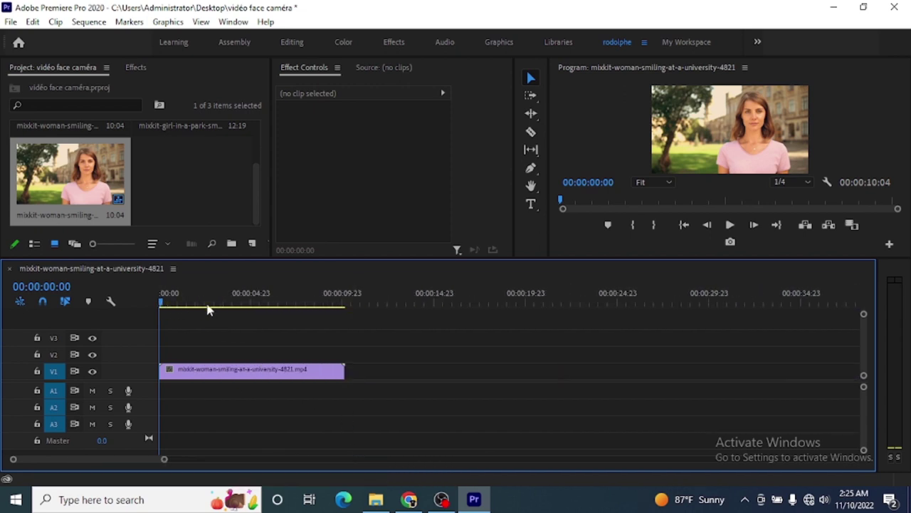
mouse_move(169, 308)
mouse_down()
mouse_move(194, 305)
mouse_move(160, 306)
mouse_move(357, 314)
mouse_move(142, 308)
mouse_move(296, 318)
mouse_move(349, 308)
mouse_move(323, 308)
mouse_up()
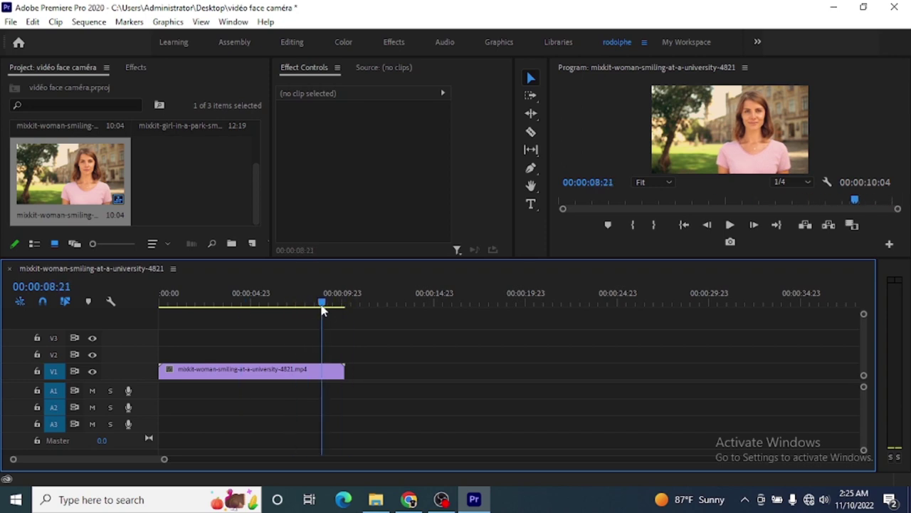
click(701, 225)
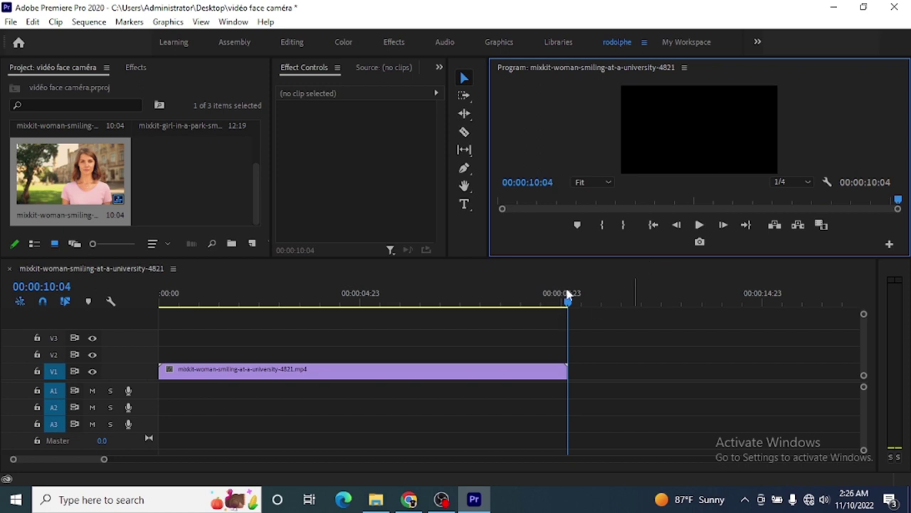
- Return to the sequence start and place the playhead at 00:00:03:13
click(653, 224)
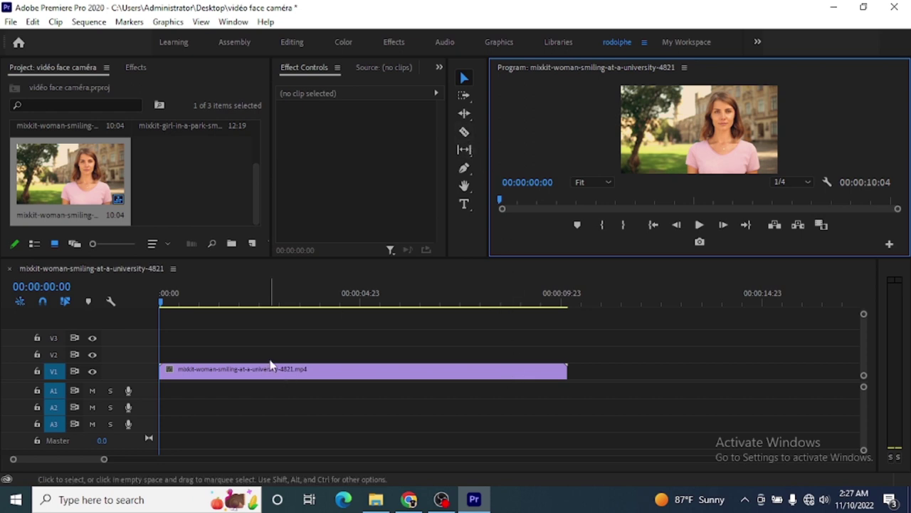
mouse_move(162, 305)
mouse_down()
mouse_move(397, 309)
mouse_move(303, 307)
mouse_up()
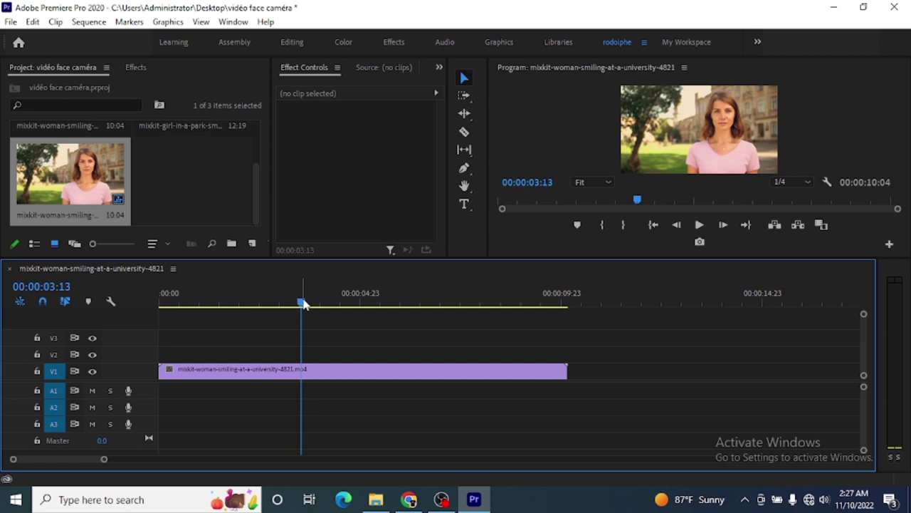
- Razor-cut the clip at 00:00:03:13 and return to the Selection tool
key(c)
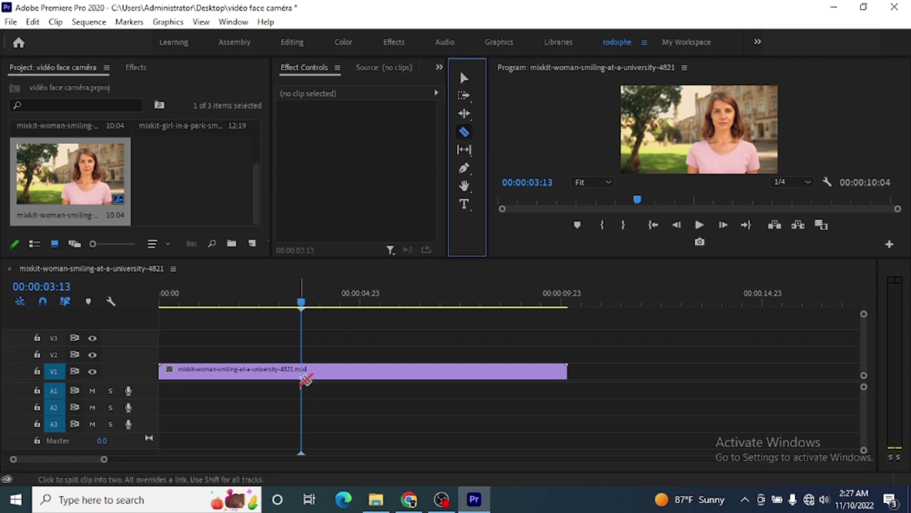
click(302, 369)
click(465, 77)
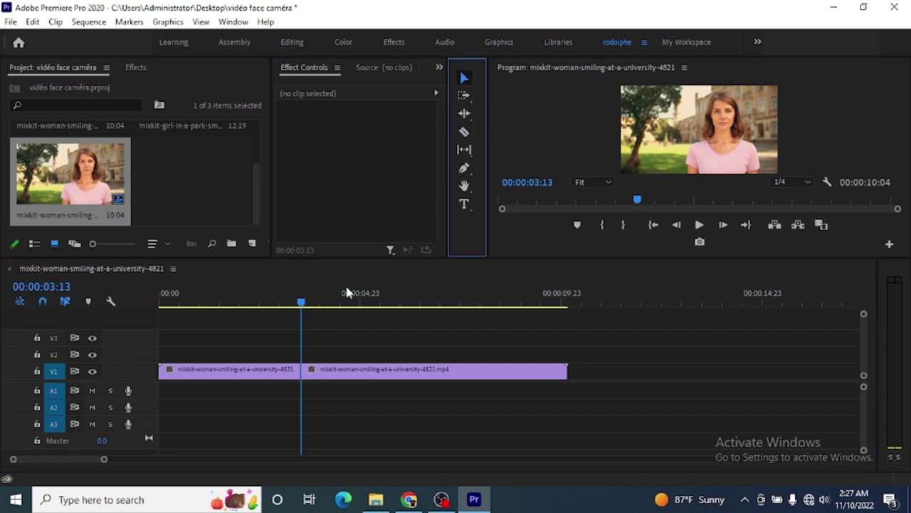
- Step the playhead frame by frame to land exactly on 00:00:07:09
mouse_move(303, 303)
mouse_down()
mouse_move(388, 303)
mouse_move(502, 264)
mouse_move(459, 268)
mouse_up()
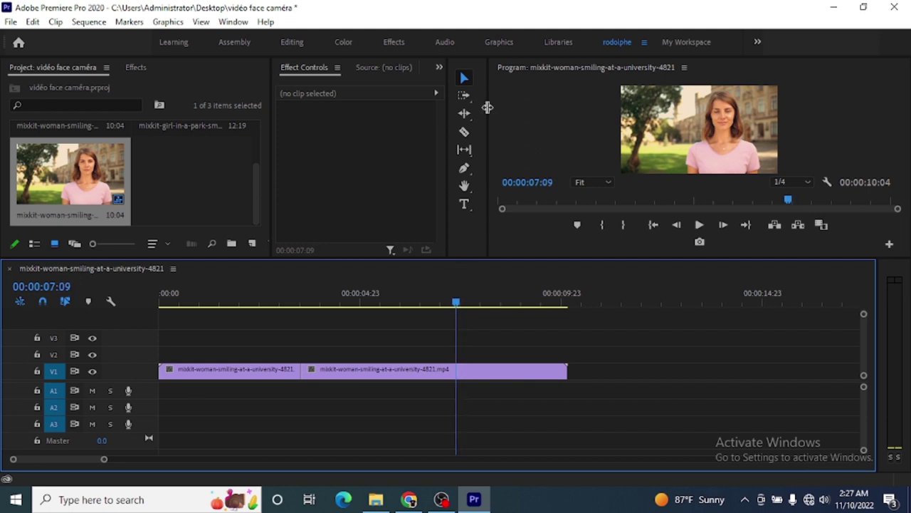
click(723, 225)
click(723, 225)
click(723, 225)
click(676, 225)
click(677, 225)
click(676, 225)
click(722, 225)
click(722, 225)
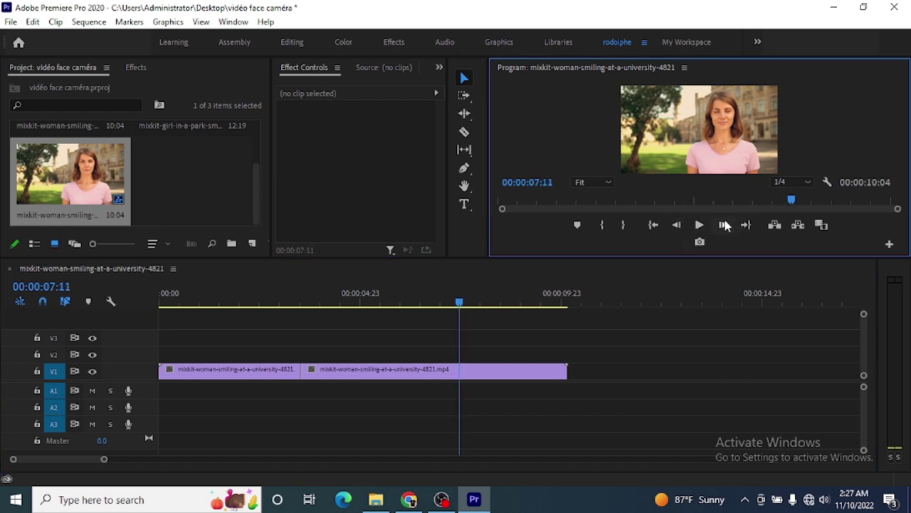
click(670, 226)
click(672, 226)
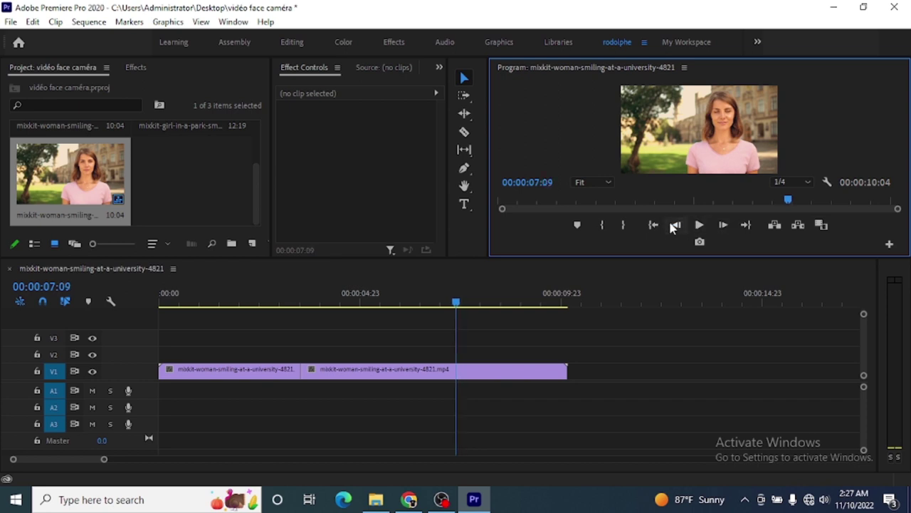
- Razor-cut the clip at 00:00:07:09, play the sequence from the start, and switch to Selection
click(465, 132)
click(460, 370)
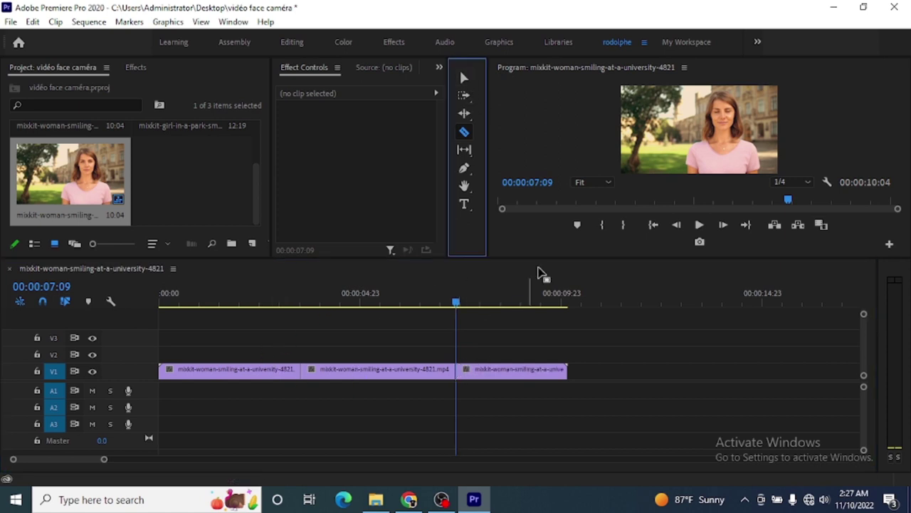
click(653, 227)
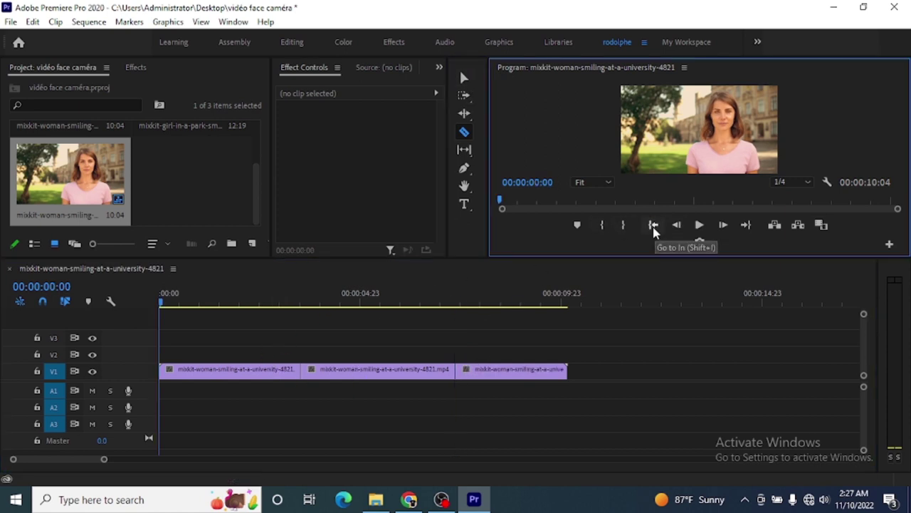
key(space)
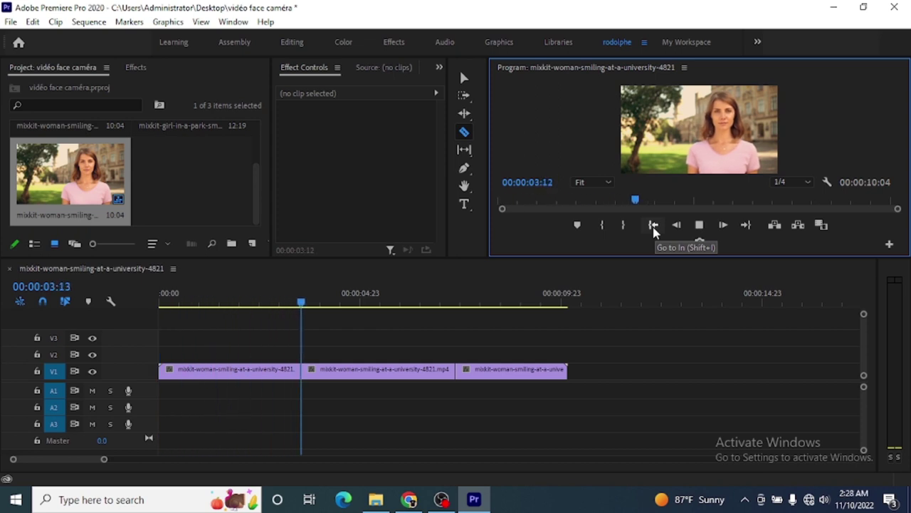
key(space)
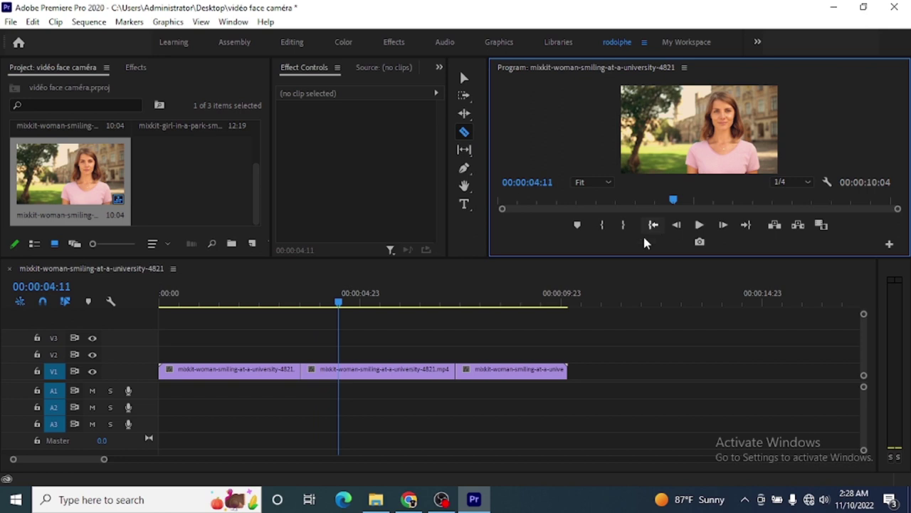
key(v)
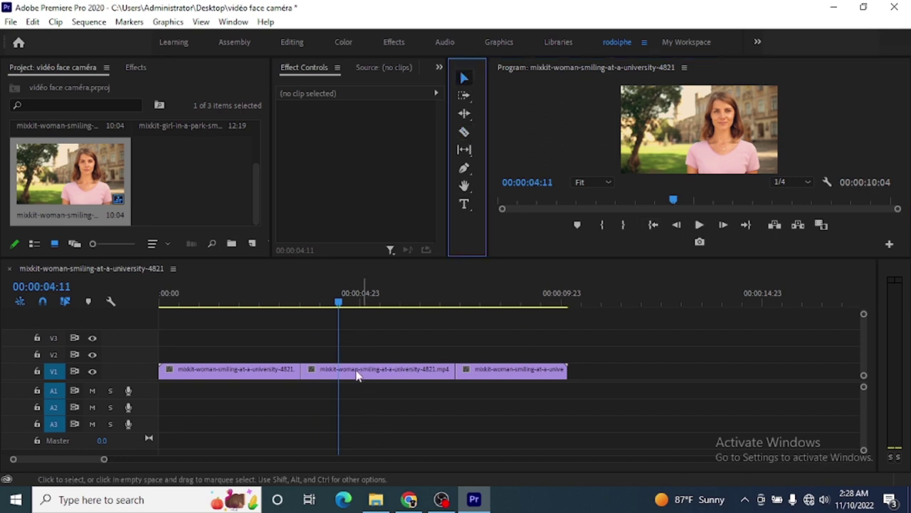
- Set the middle piece's Scale to 150 and Position to 751, 704 in Effect Controls
click(356, 376)
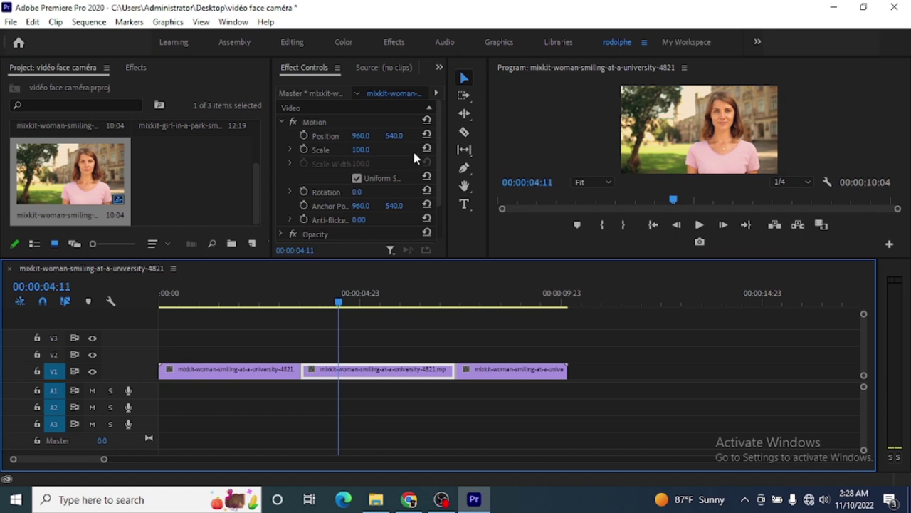
drag(340, 301, 336, 302)
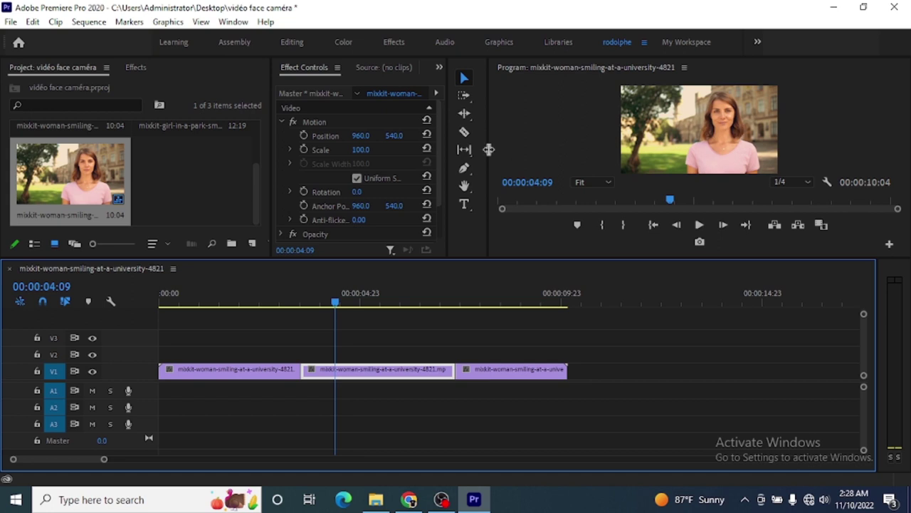
click(359, 149)
mouse_move(360, 149)
mouse_down()
mouse_move(396, 150)
mouse_move(427, 135)
mouse_up()
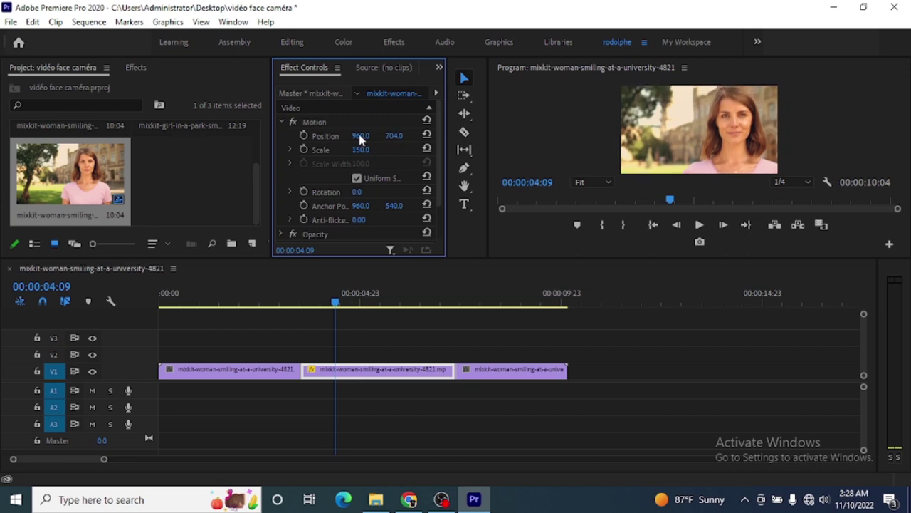
drag(356, 135, 321, 135)
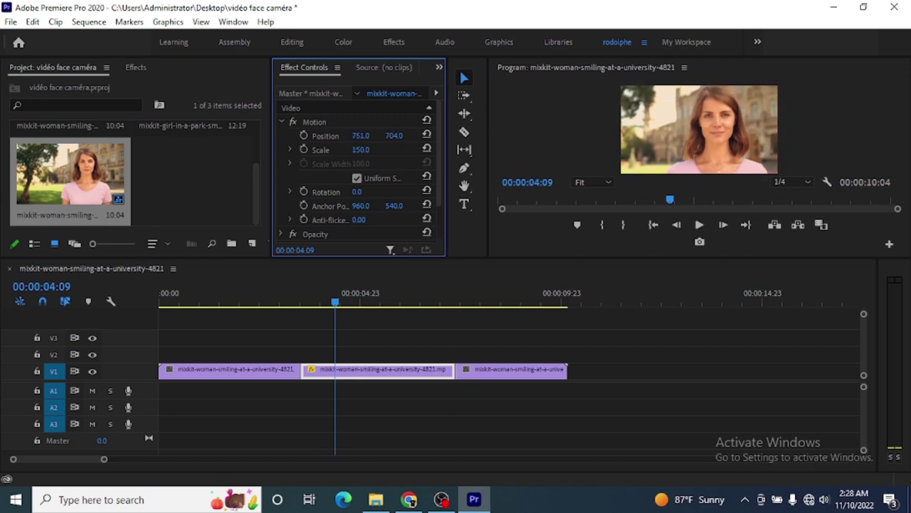
- Move the middle piece to Position 817, 704 and play the sequence from the start twice
drag(360, 135, 425, 139)
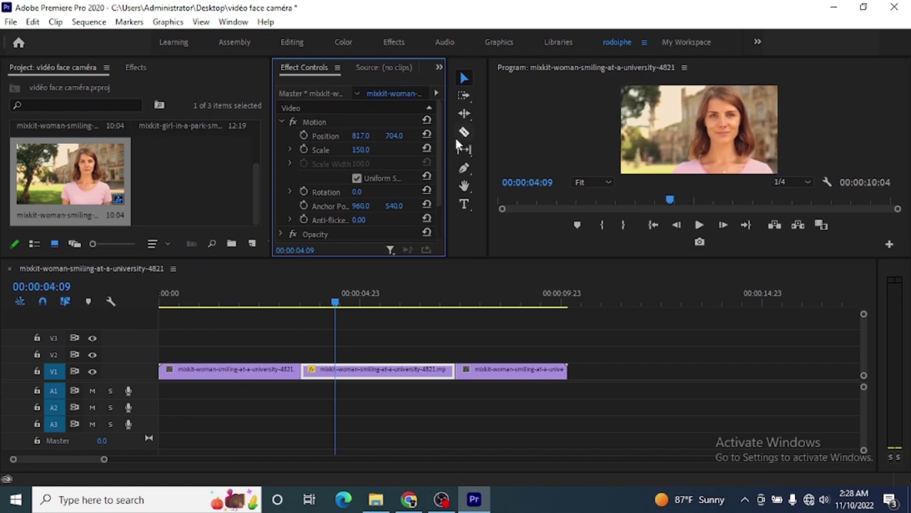
click(335, 302)
key(Home)
click(699, 225)
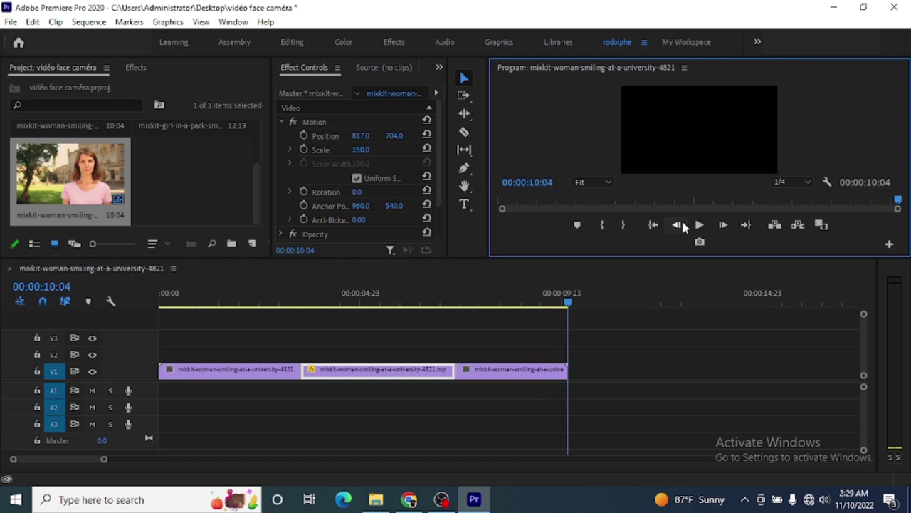
click(653, 225)
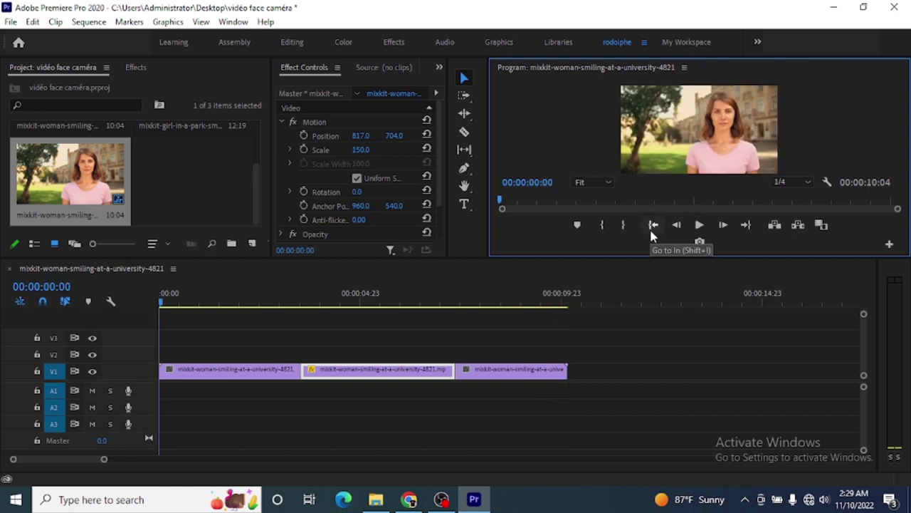
key(space)
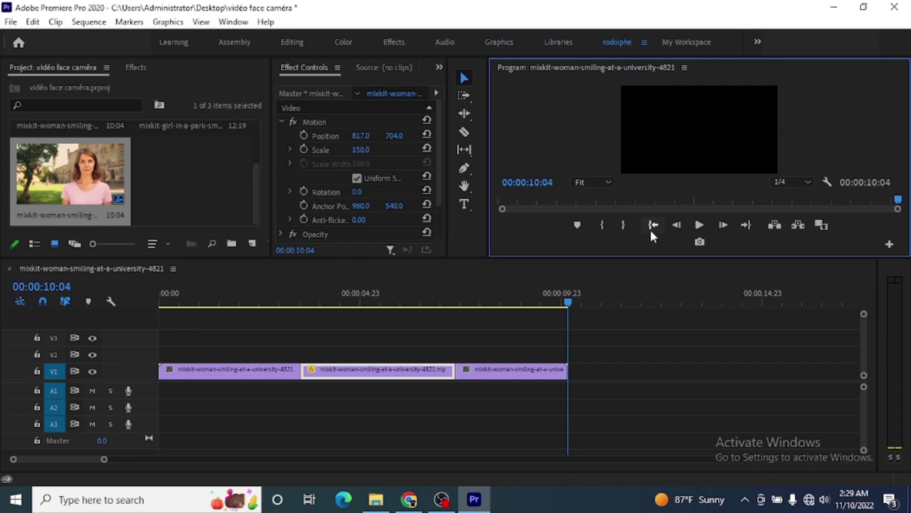
click(384, 299)
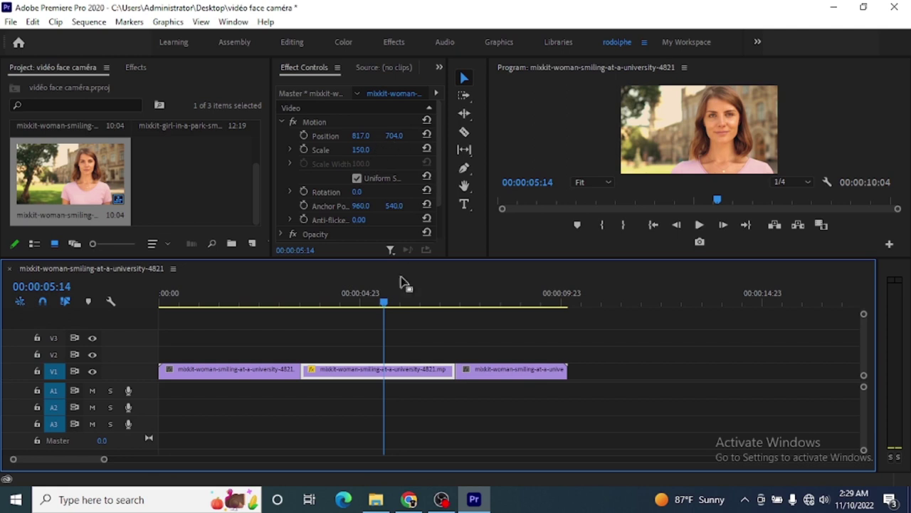
- Return the middle piece to Scale 100 and Position 950, 543 to show the full frame
drag(385, 302, 336, 307)
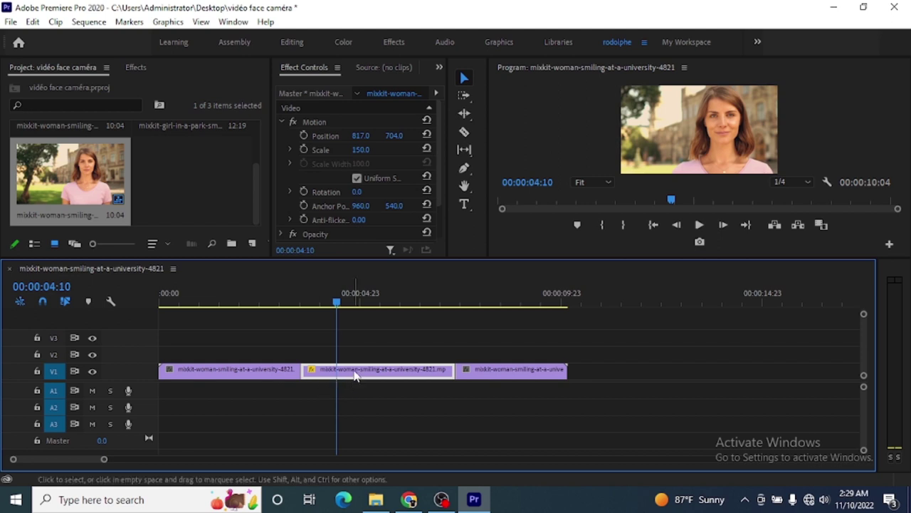
drag(361, 149, 329, 149)
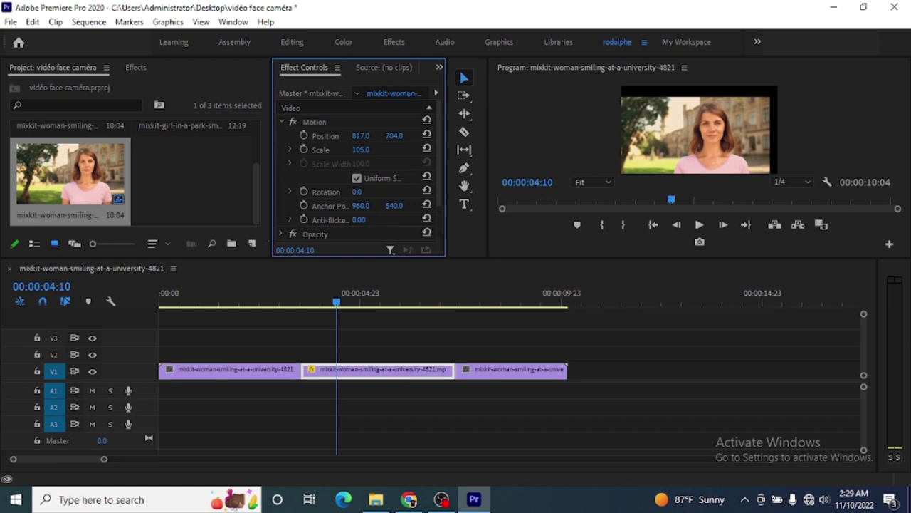
drag(383, 137, 289, 137)
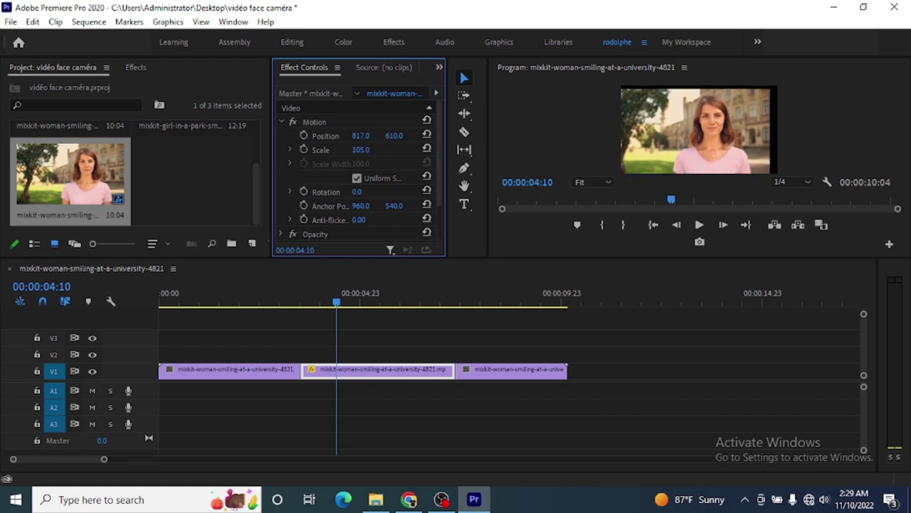
drag(393, 135, 417, 135)
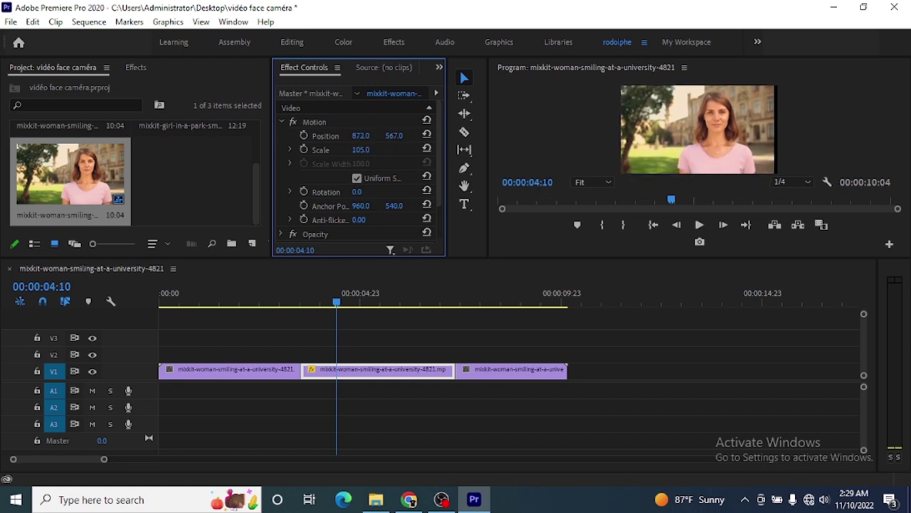
drag(360, 135, 372, 136)
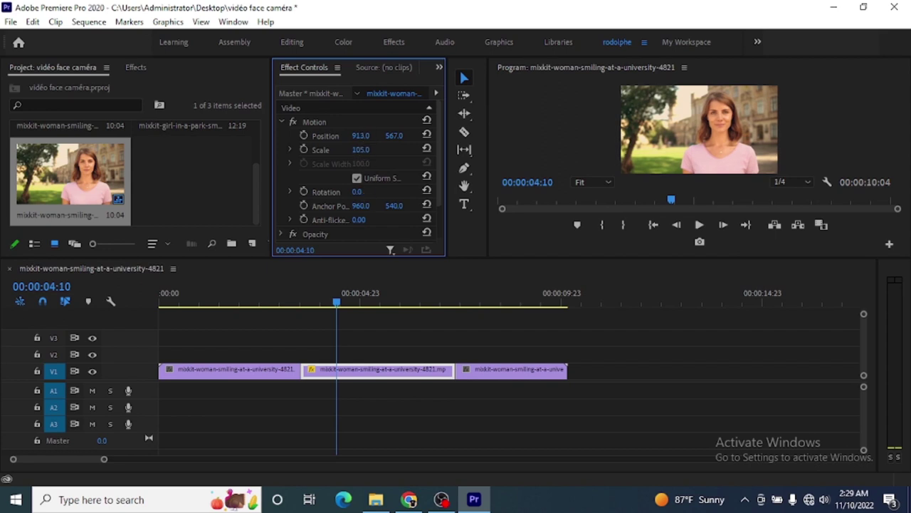
drag(360, 149, 387, 136)
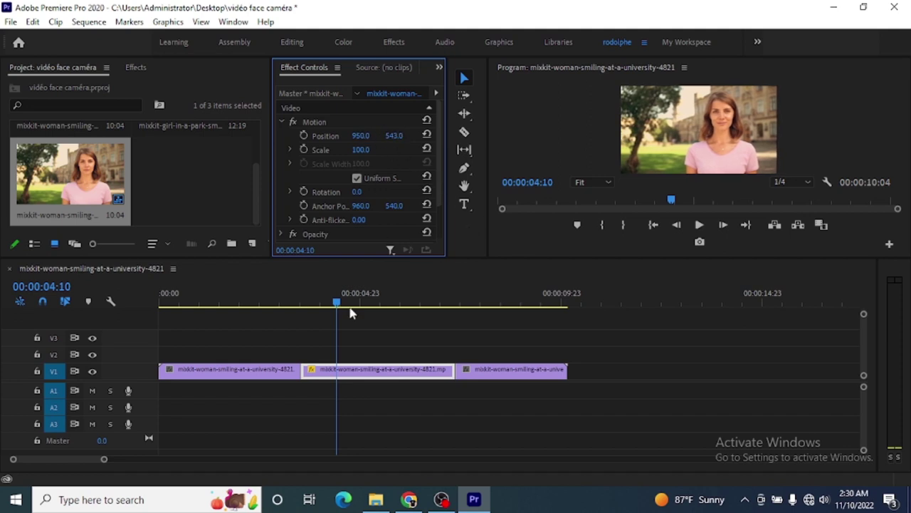
drag(337, 304, 303, 305)
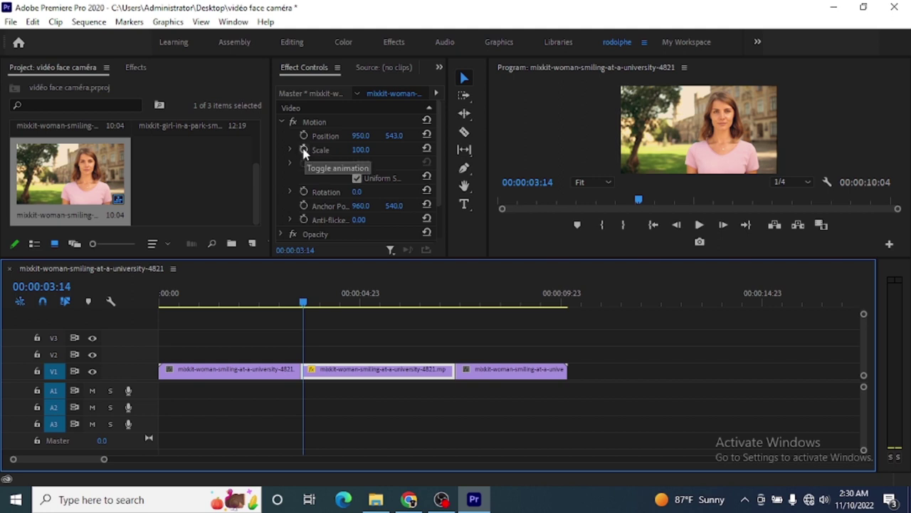
- Add a Scale keyframe at 100 at the middle piece's start and widen Effect Controls to show keyframes
drag(302, 303, 303, 304)
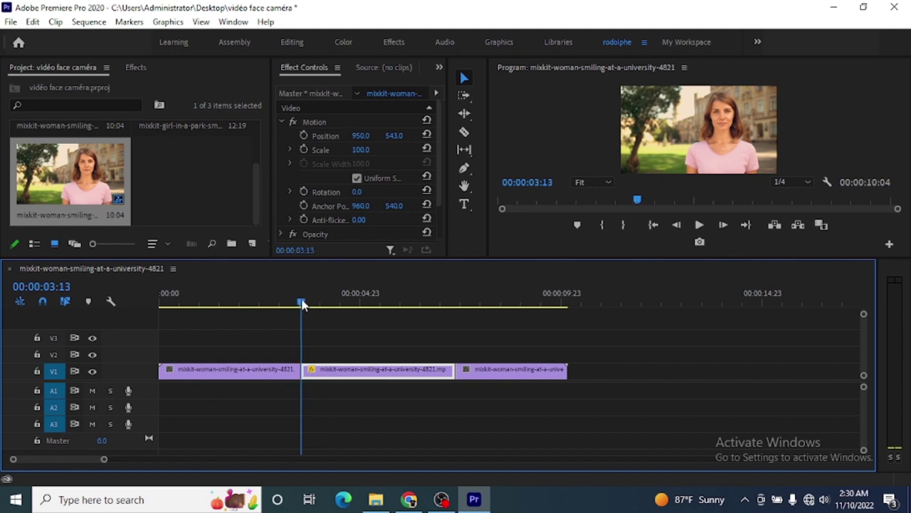
click(304, 150)
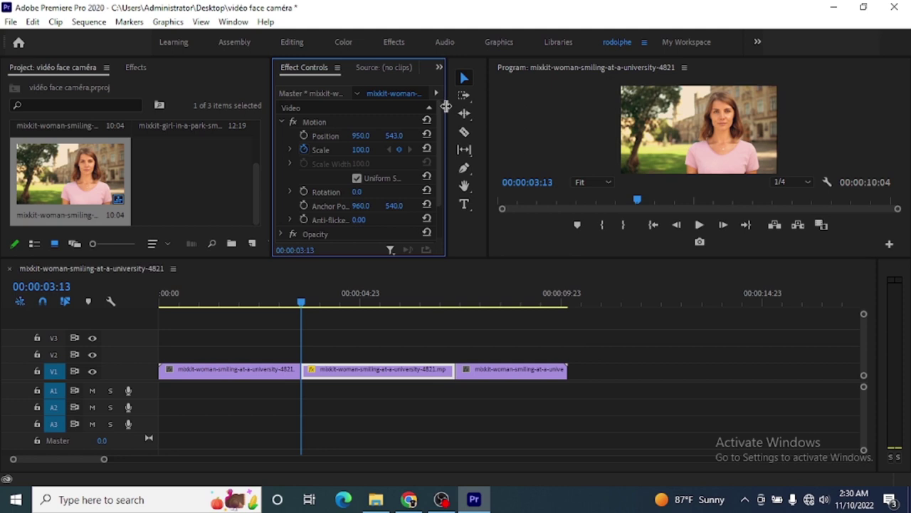
drag(445, 105, 500, 105)
click(450, 94)
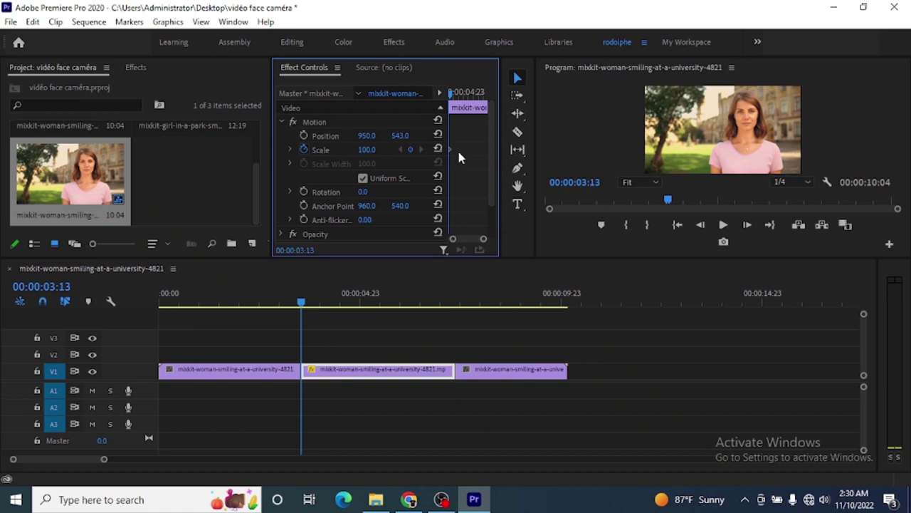
drag(304, 305, 457, 302)
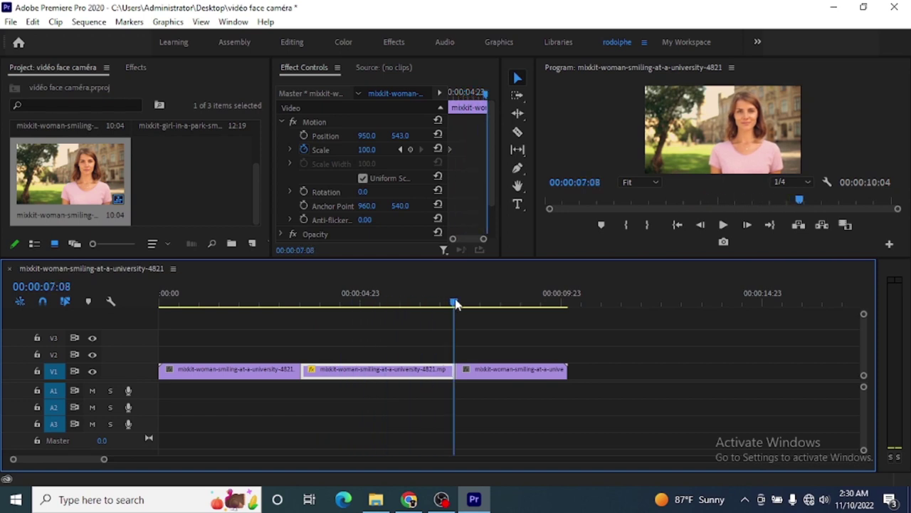
- Key the middle clip's end at Scale 140 and Position 826, 666, then rewind to preview
click(365, 150)
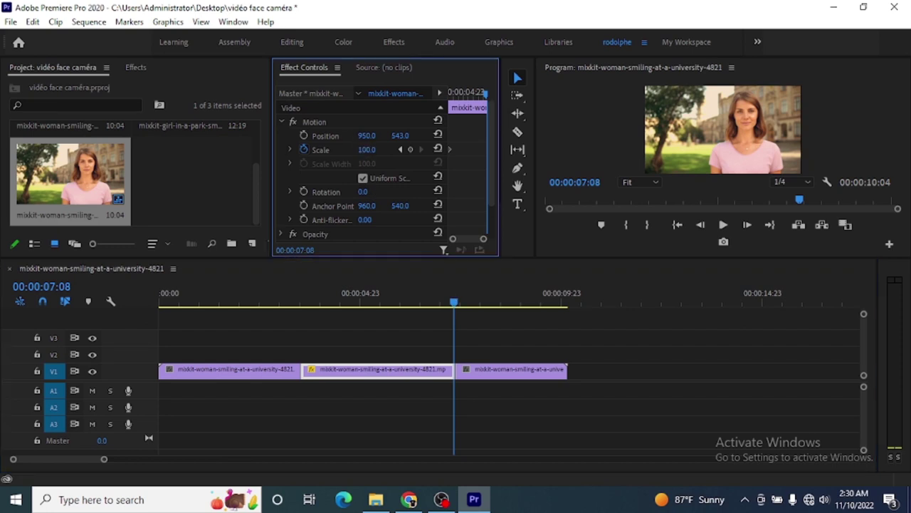
drag(367, 150, 552, 135)
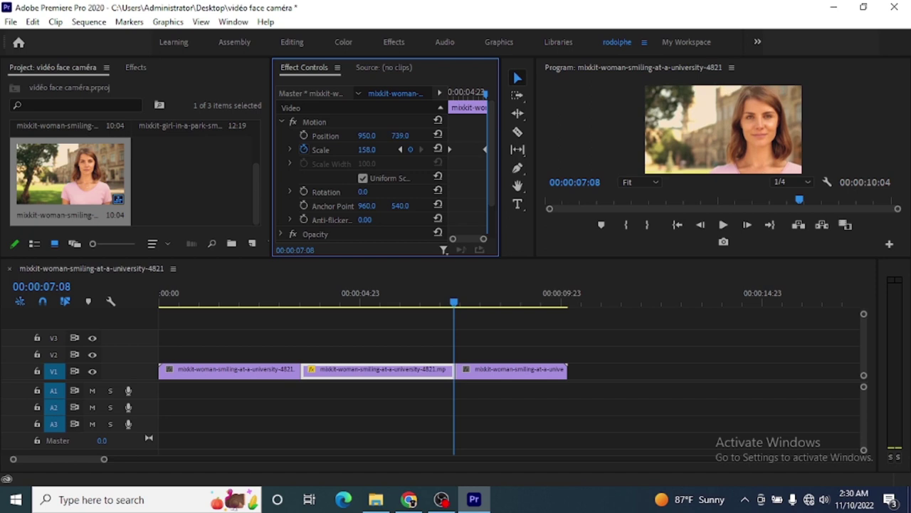
drag(367, 135, 247, 135)
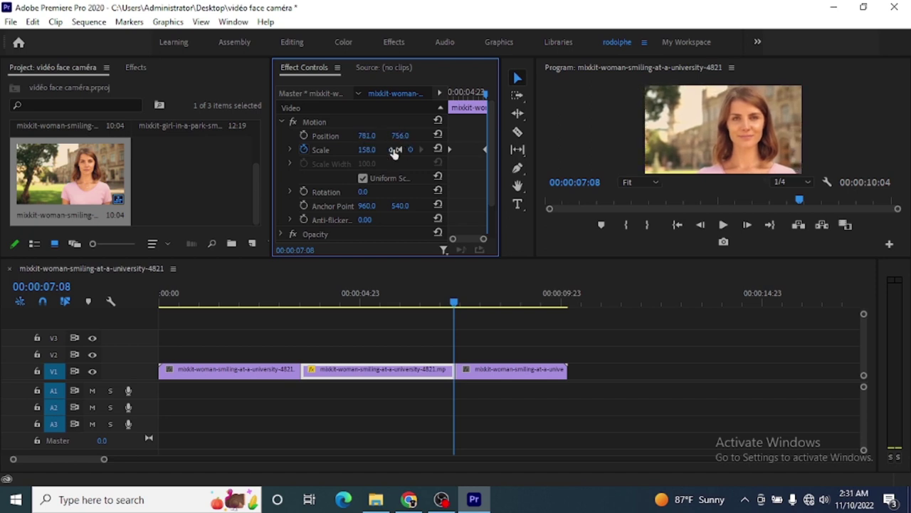
drag(366, 149, 322, 135)
mouse_move(401, 136)
mouse_down()
mouse_move(410, 135)
mouse_move(396, 136)
mouse_up()
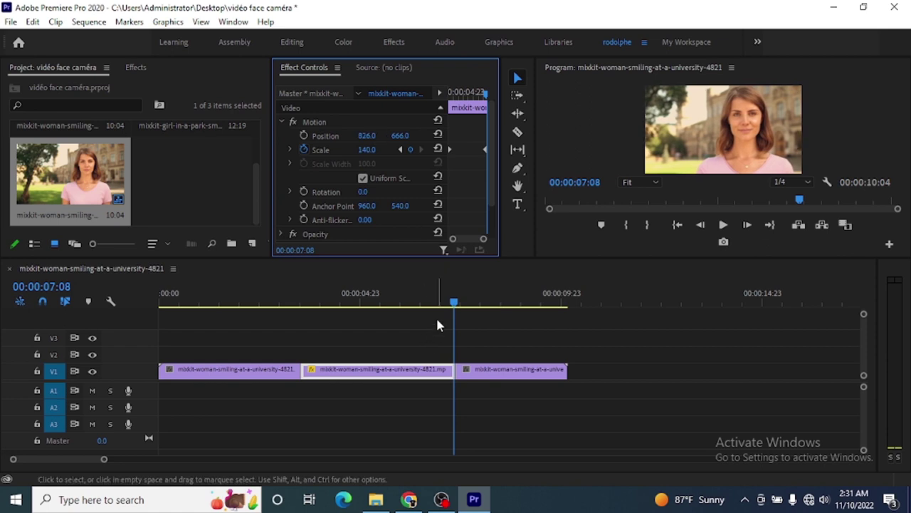
click(455, 304)
drag(455, 303, 274, 308)
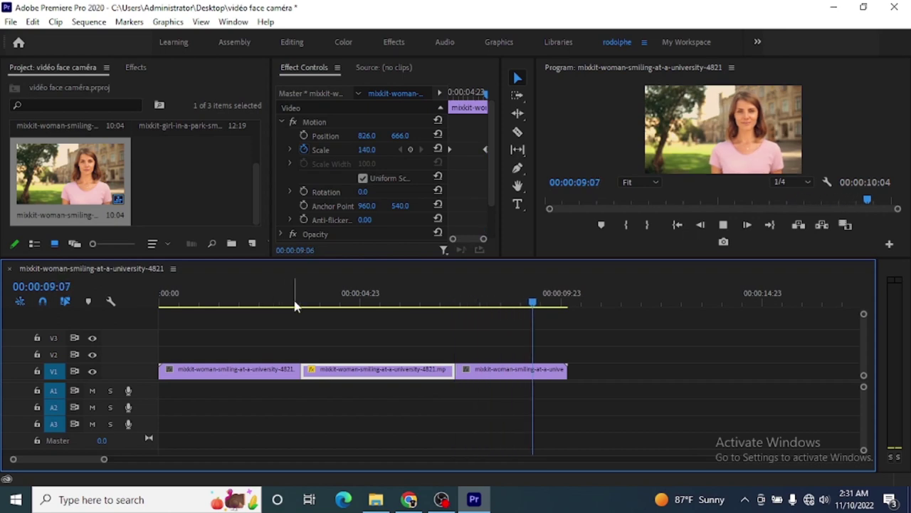
- Play back the zoom animation from 00:00:03:06 to review it
click(362, 302)
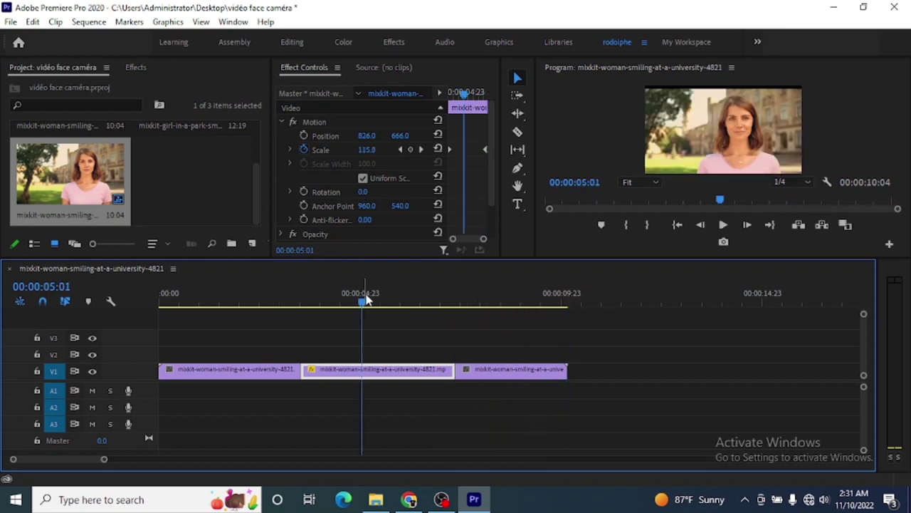
click(289, 306)
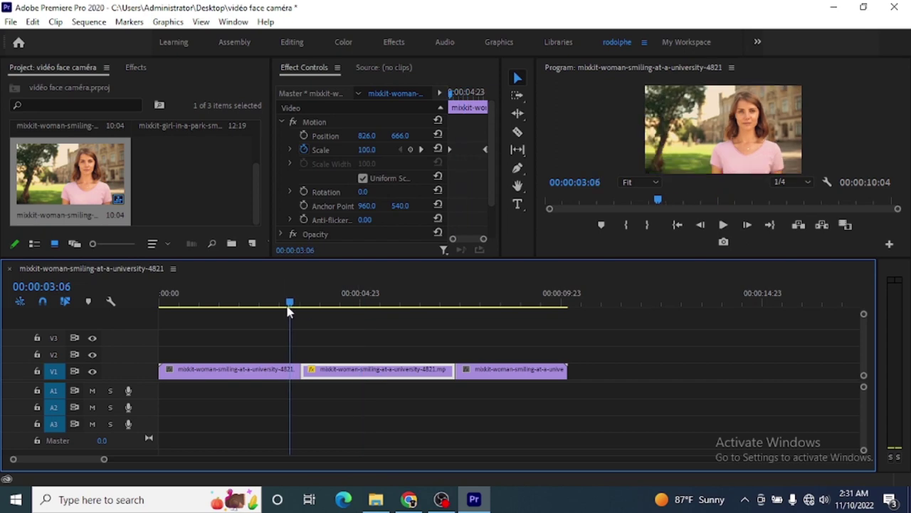
key(space)
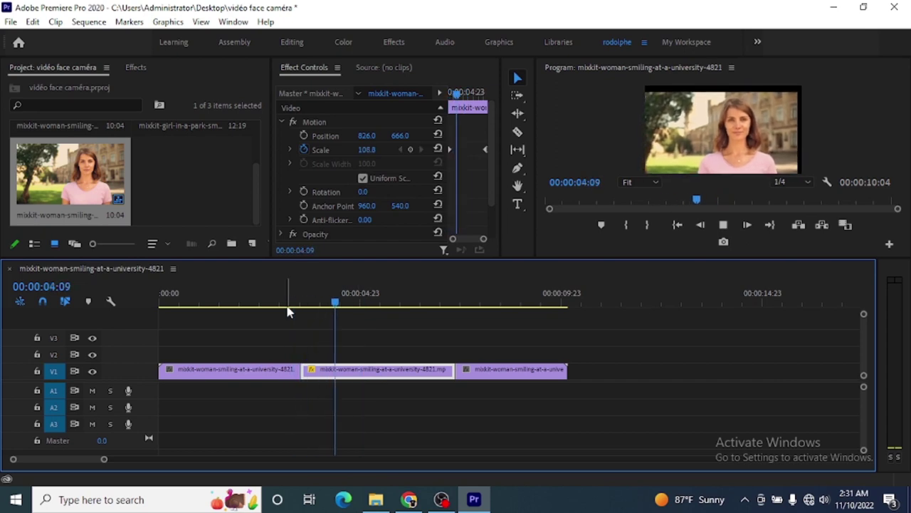
key(space)
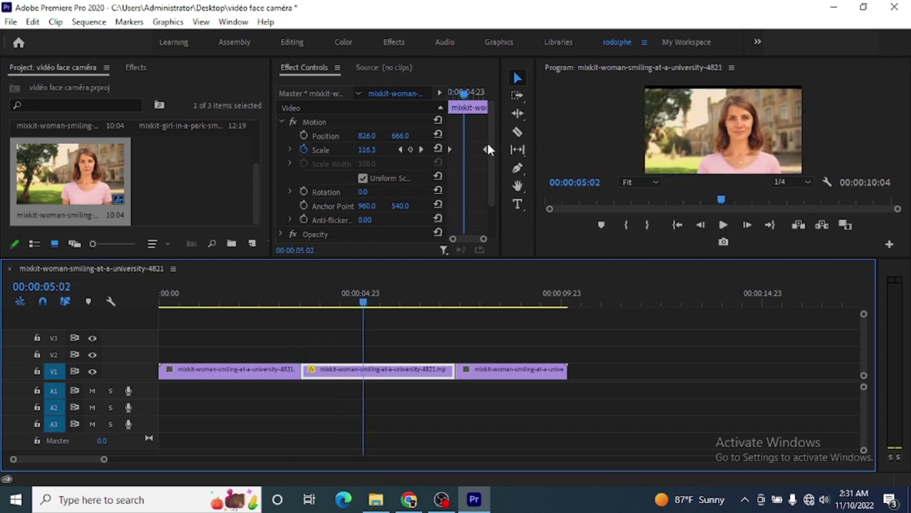
- Clear the end Scale keyframe and return the clip's start Position to 960, 539
right_click(485, 148)
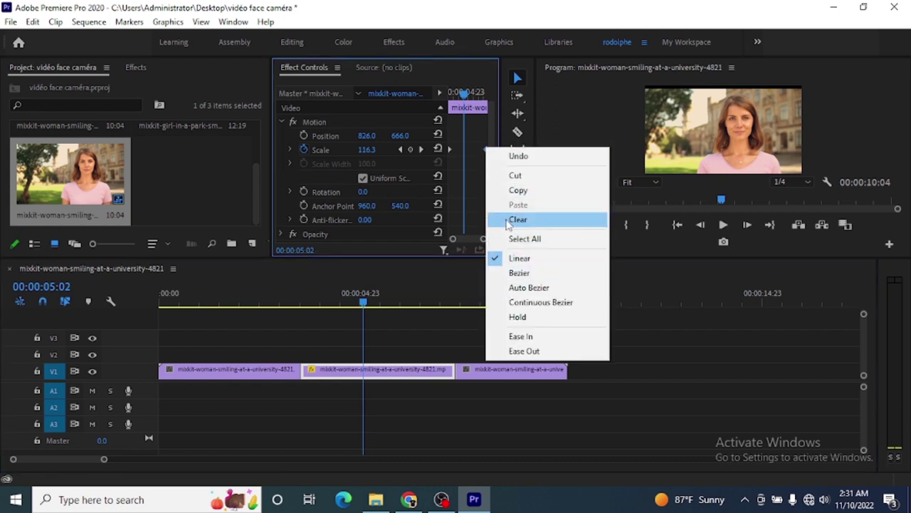
click(510, 220)
drag(463, 92, 449, 93)
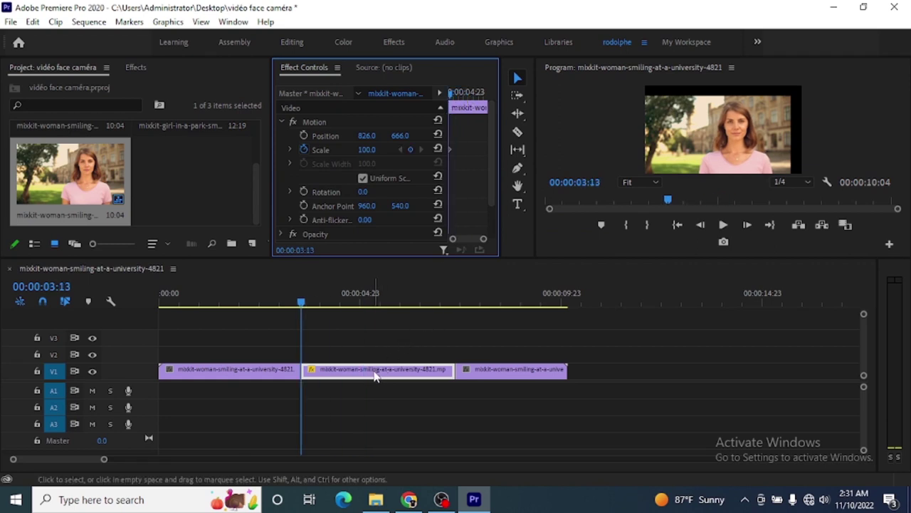
drag(300, 305, 304, 308)
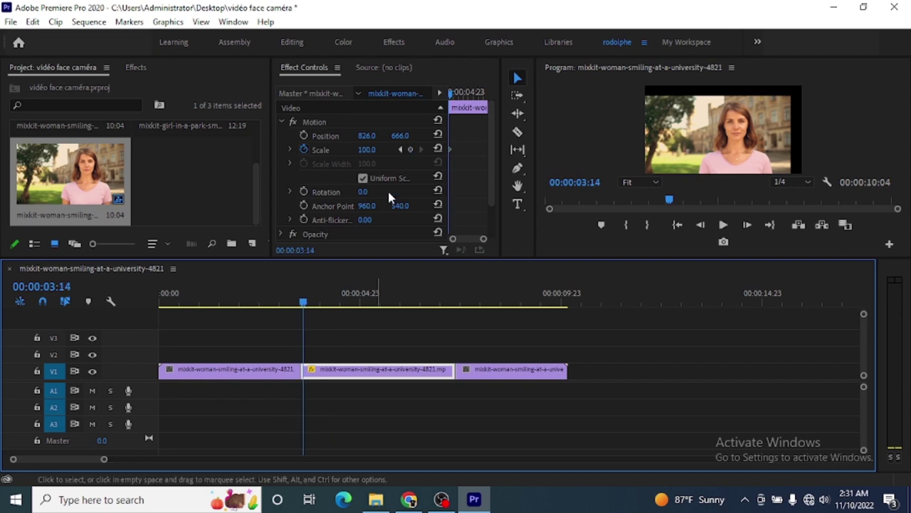
mouse_move(400, 135)
mouse_down()
mouse_move(410, 135)
mouse_move(385, 135)
mouse_move(399, 136)
mouse_up()
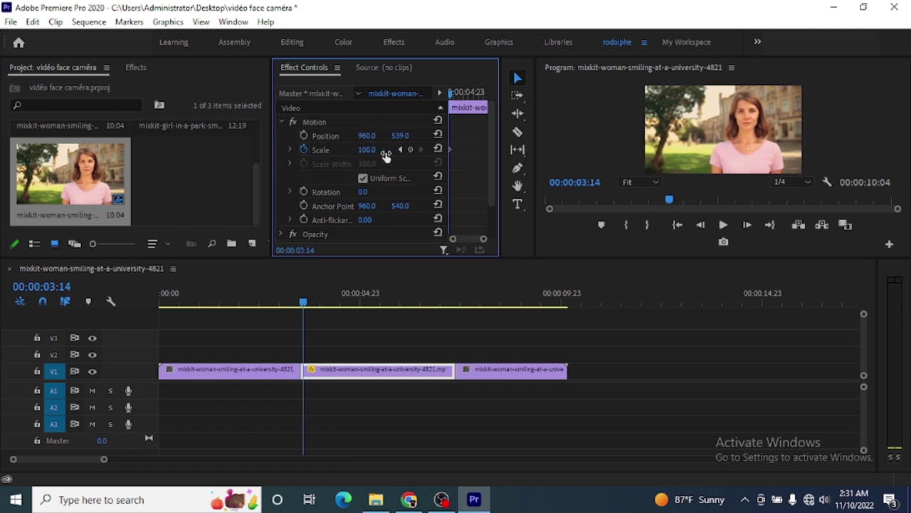
drag(304, 302, 454, 300)
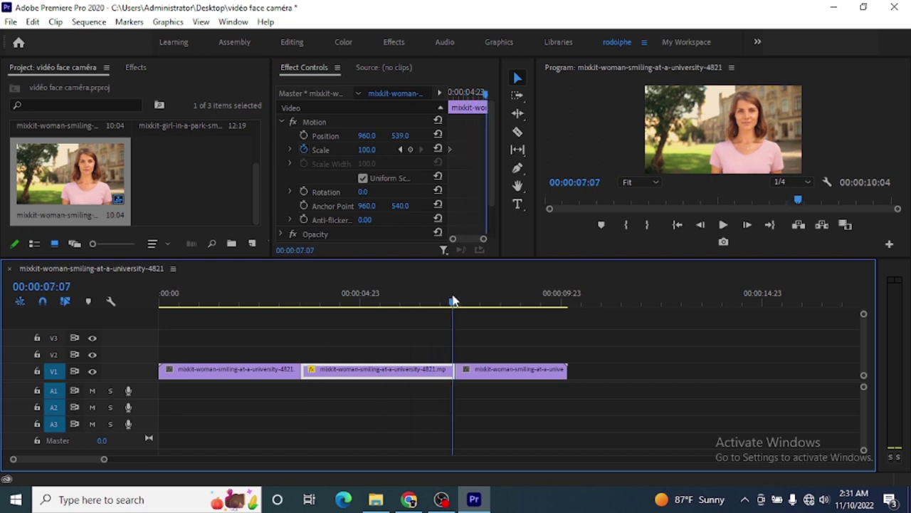
- Key Scale 112 at 00:00:07:07, then rewind and play the 100-to-112 zoom
click(367, 150)
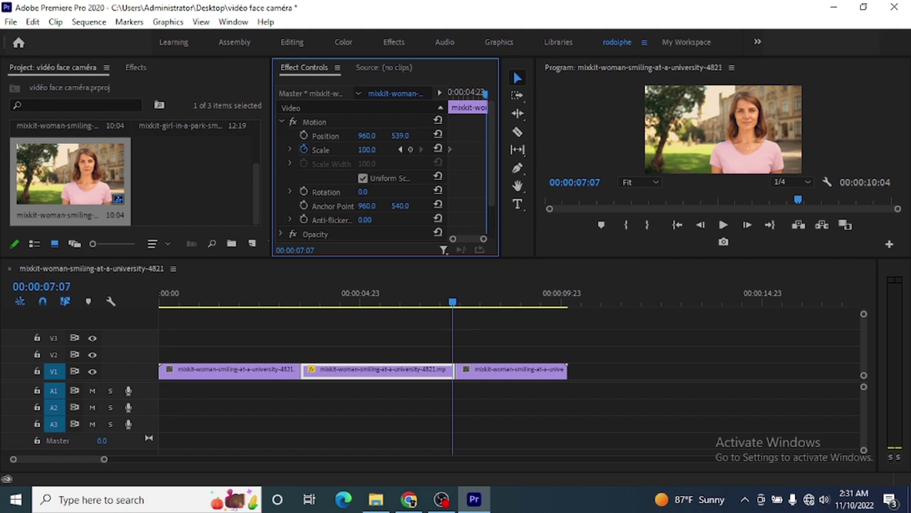
drag(367, 150, 377, 149)
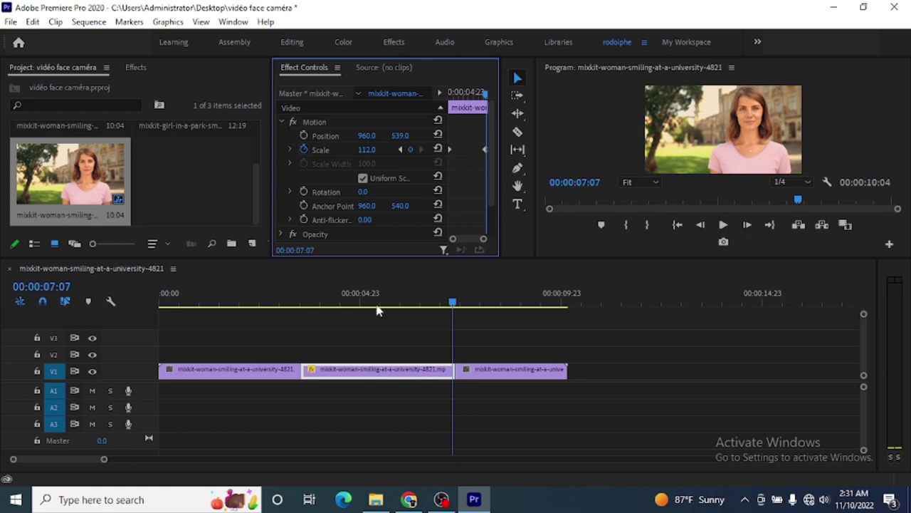
drag(296, 292, 278, 295)
key(space)
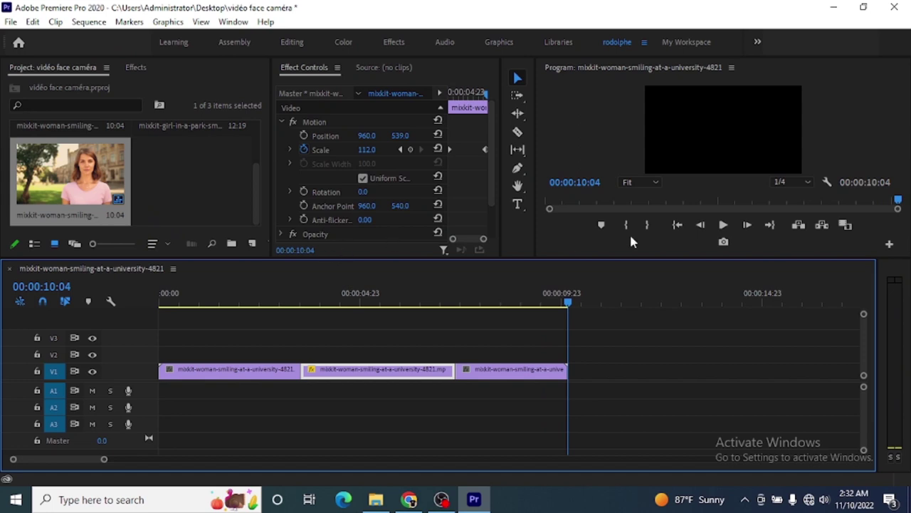
click(677, 225)
key(space)
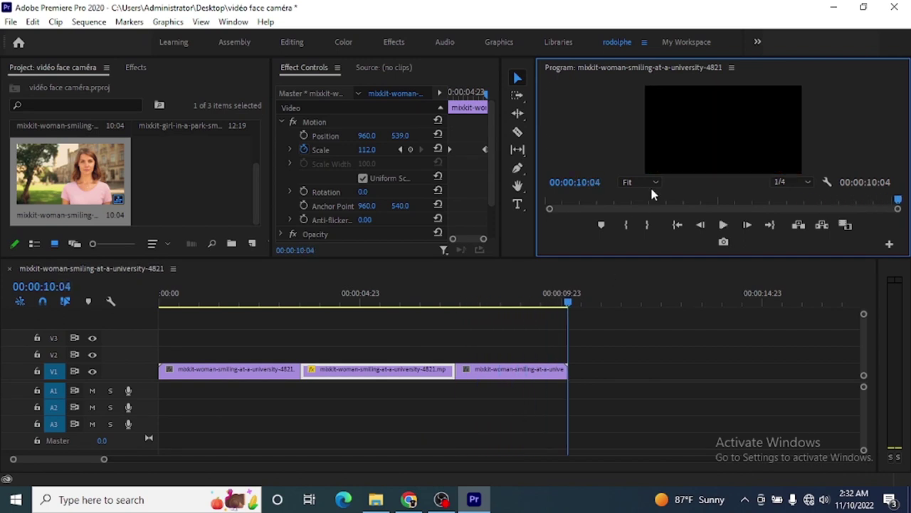
click(677, 225)
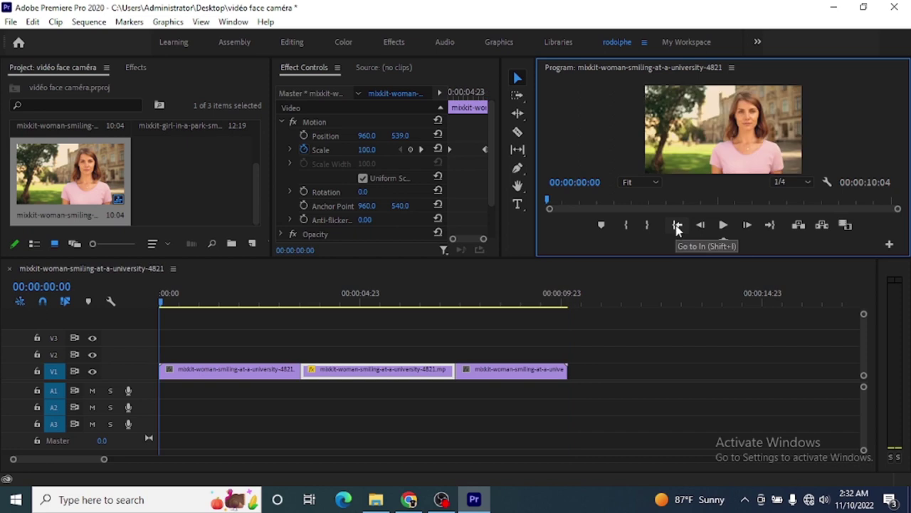